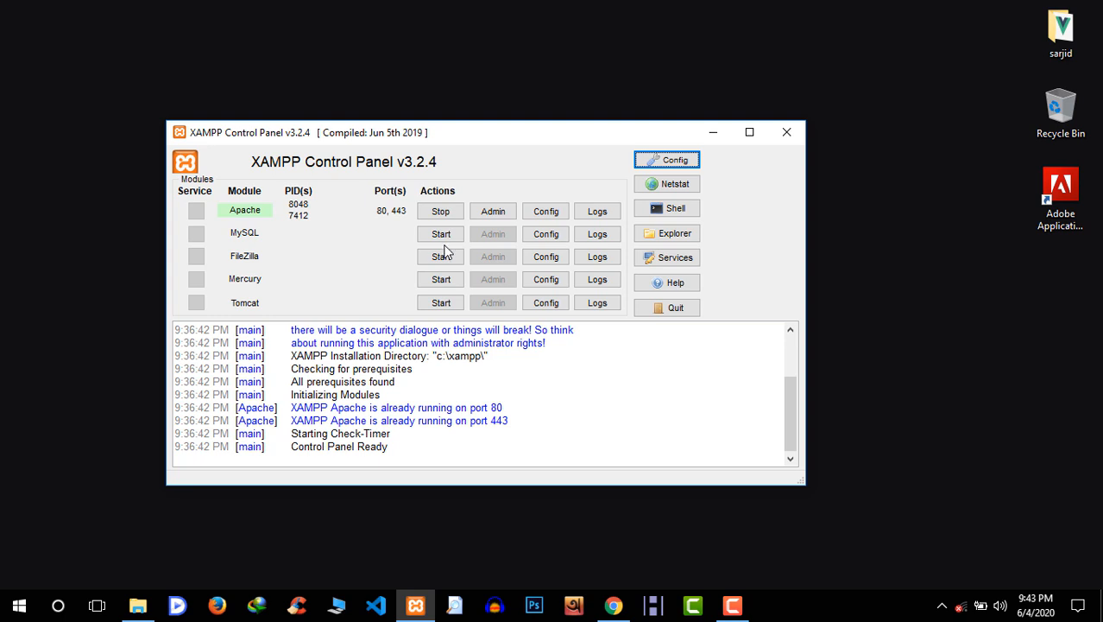
# Try to start the MySQL module twice and highlight the unexpected shutdown error in the log
pyautogui.click(440, 234)
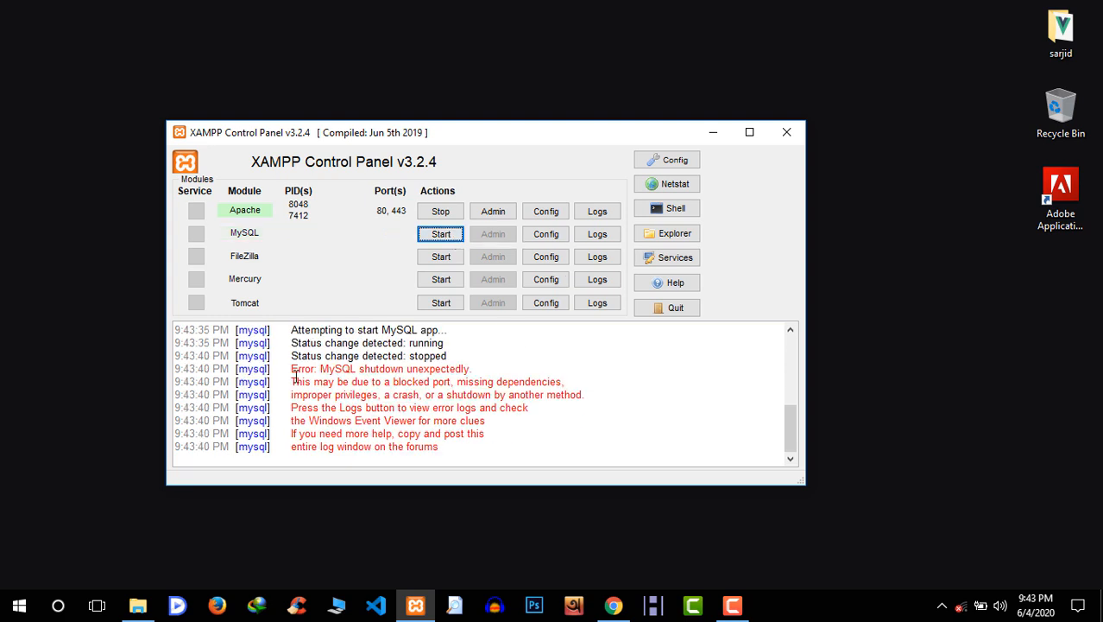
pyautogui.moveTo(292, 371); pyautogui.dragTo(479, 369)
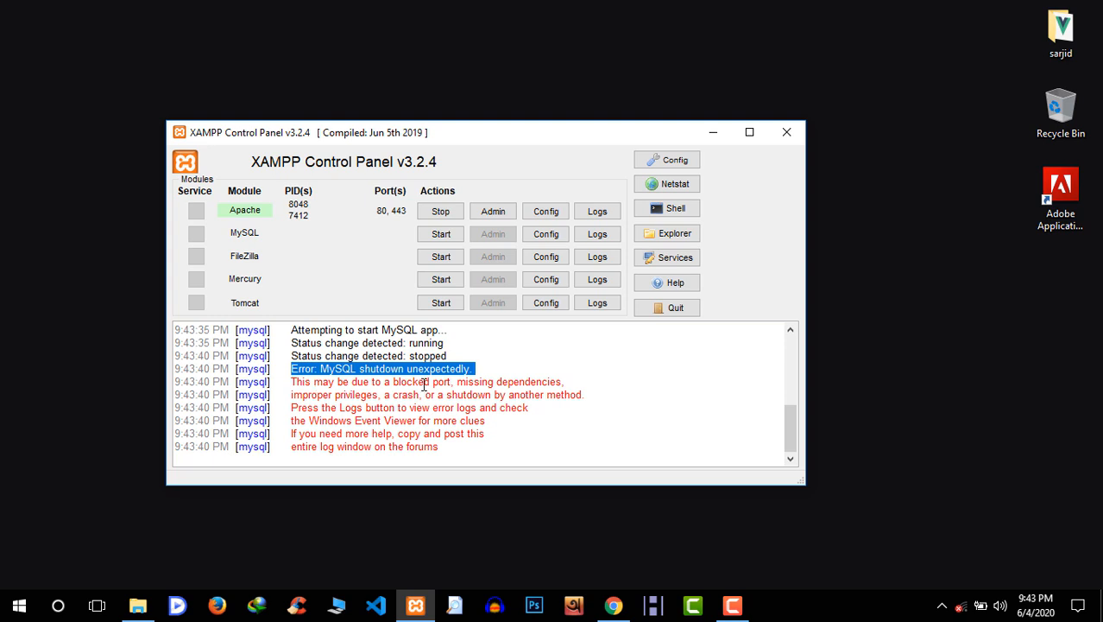
pyautogui.click(596, 372)
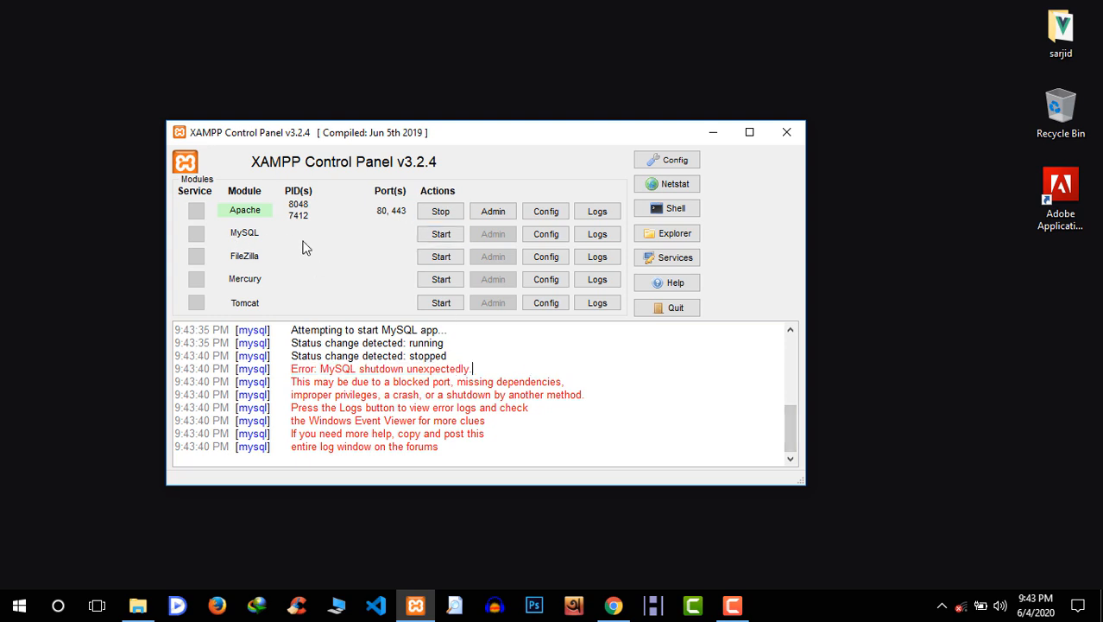
pyautogui.click(441, 234)
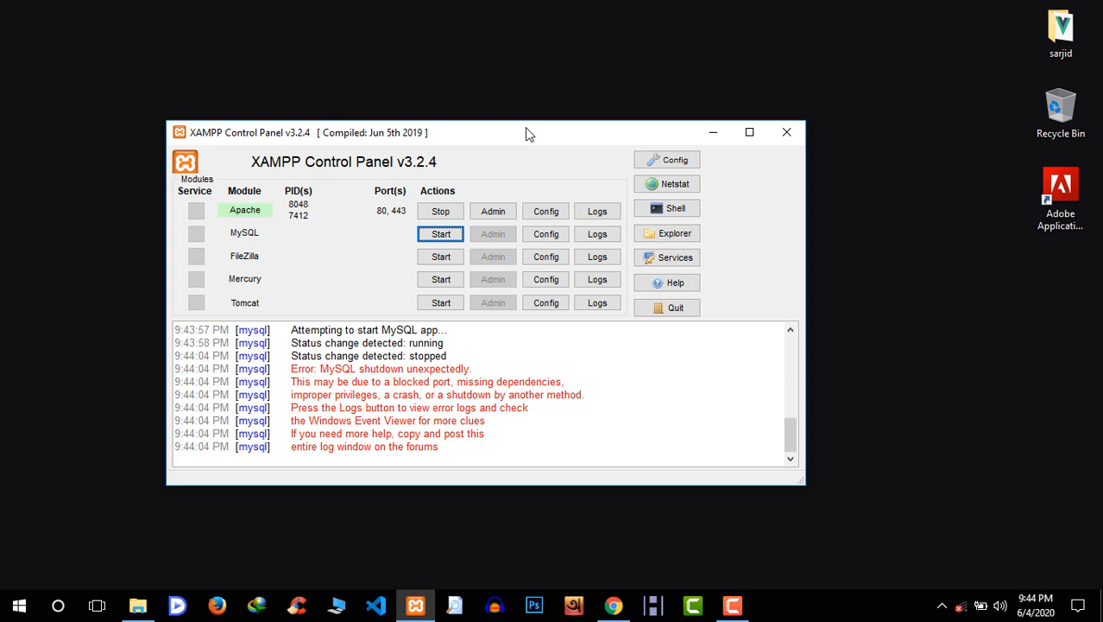
# Minimize the XAMPP Control Panel, open C:\xampp\mysql in File Explorer and shrink the window so the desktop is accessible
pyautogui.click(717, 129)
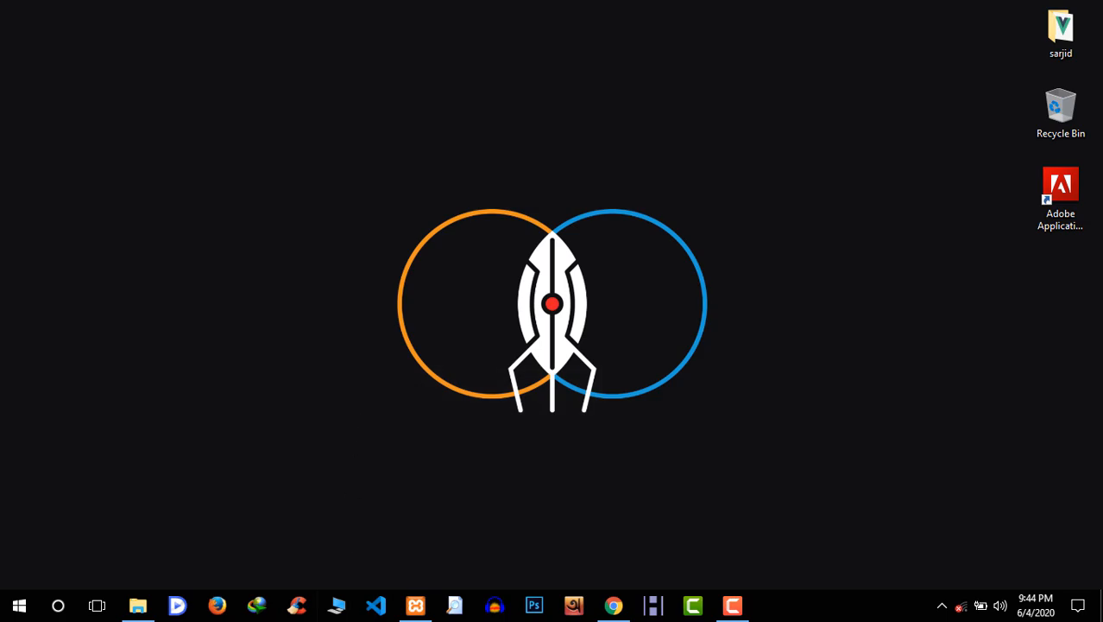
pyautogui.press('super+e')
pyautogui.click(302, 237)
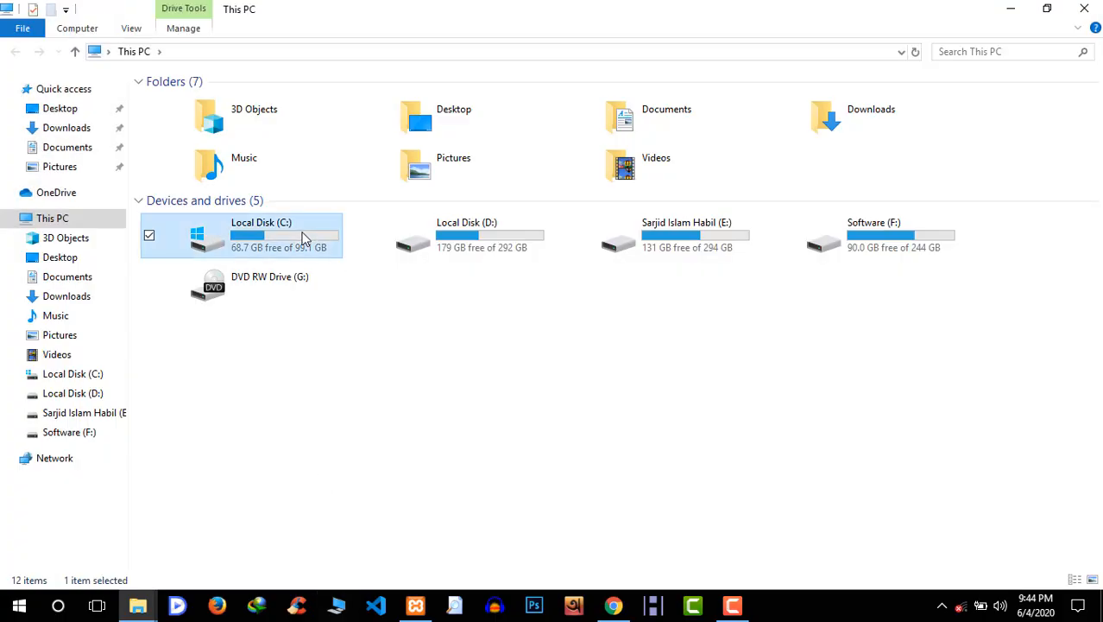
pyautogui.doubleClick(302, 237)
pyautogui.doubleClick(217, 207)
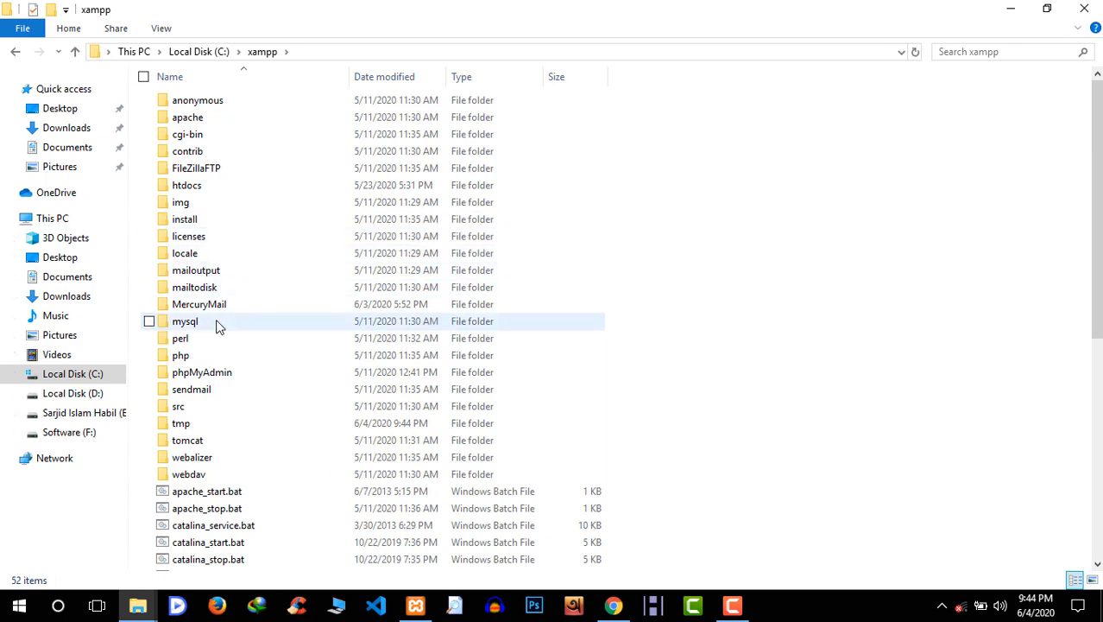
pyautogui.doubleClick(218, 323)
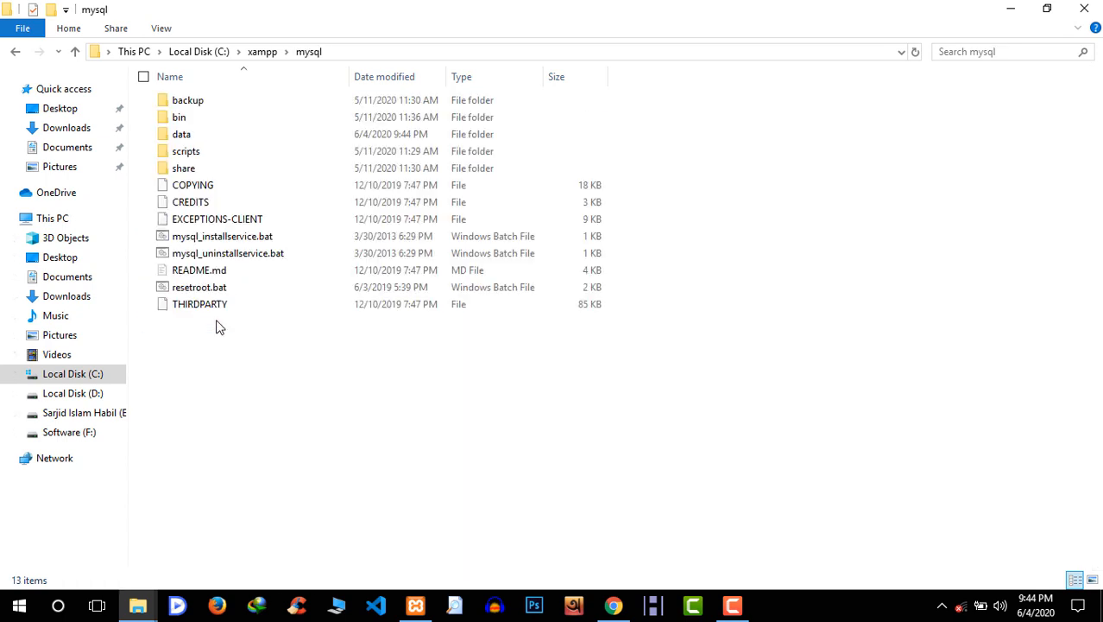
pyautogui.doubleClick(213, 133)
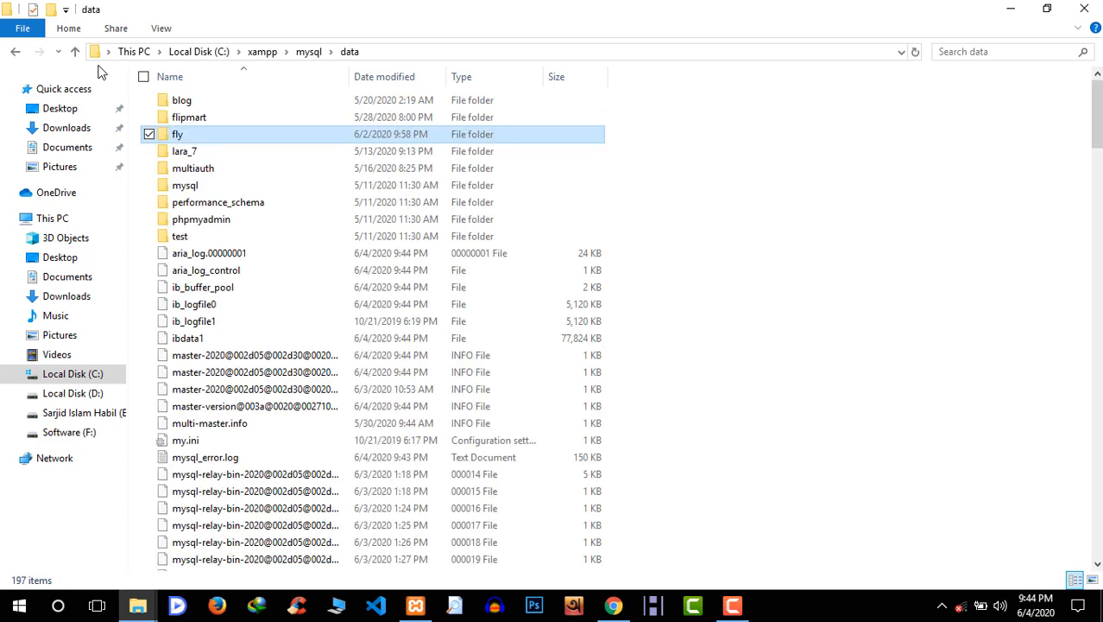
pyautogui.click(76, 54)
pyautogui.doubleClick(360, 17)
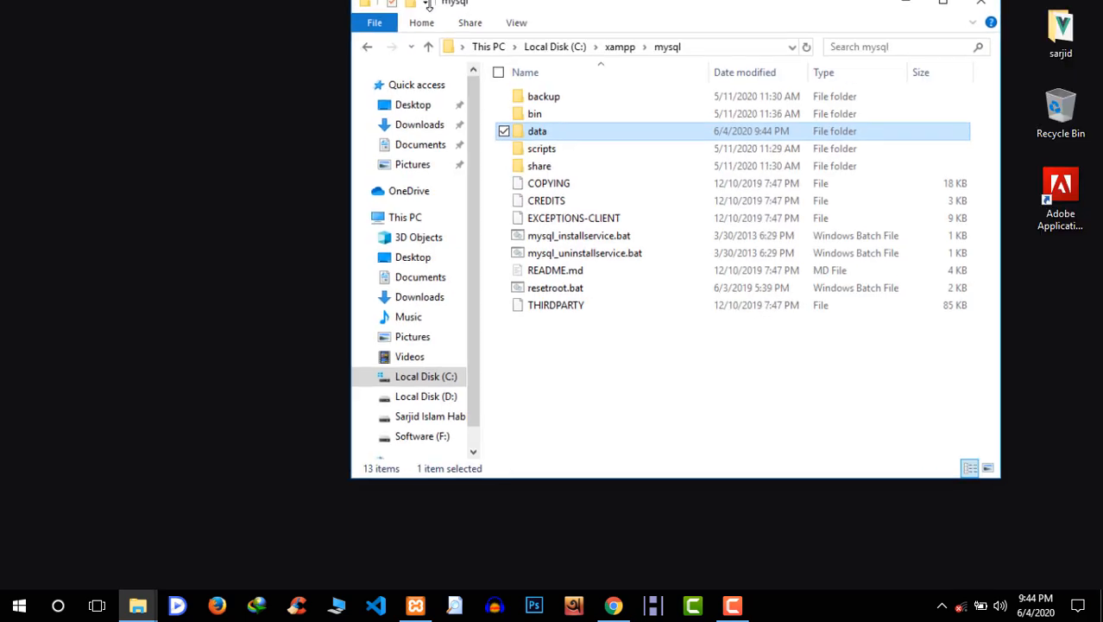
pyautogui.moveTo(764, 13); pyautogui.dragTo(448, 103)
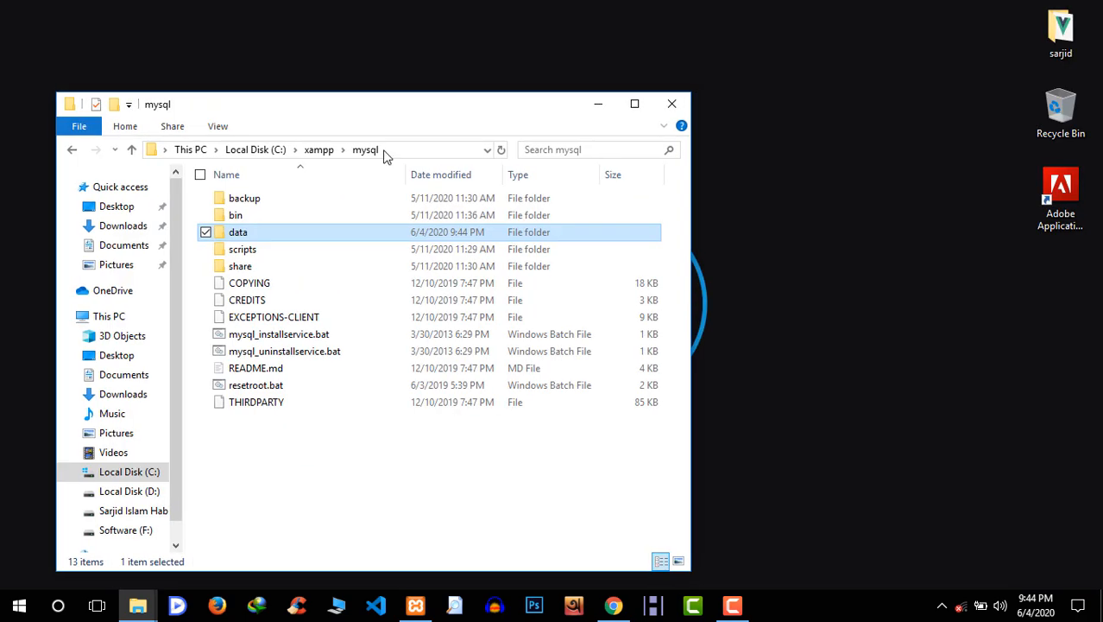
# Copy the data folder from C:\xampp\mysql to the desktop as a backup and check the copy
pyautogui.rightClick(264, 233)
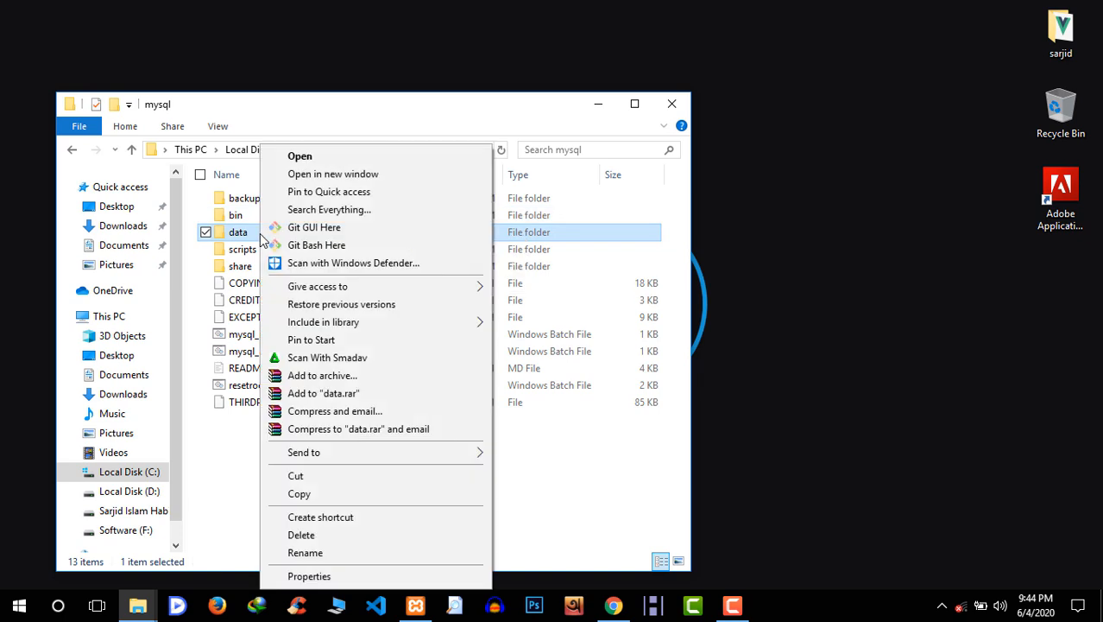
pyautogui.click(335, 494)
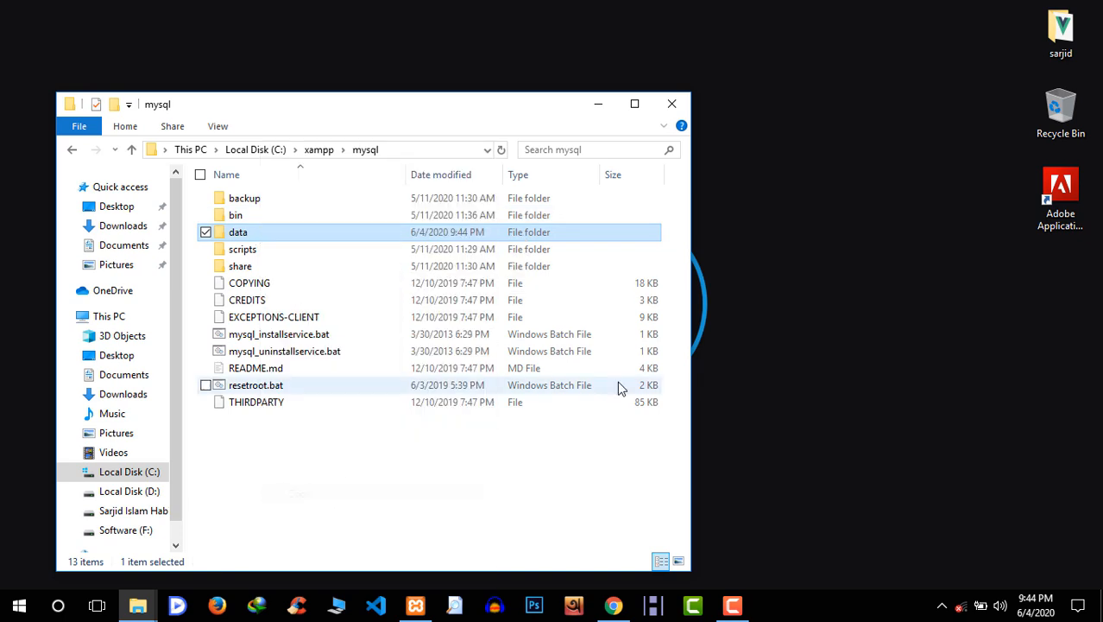
pyautogui.rightClick(827, 206)
pyautogui.click(894, 282)
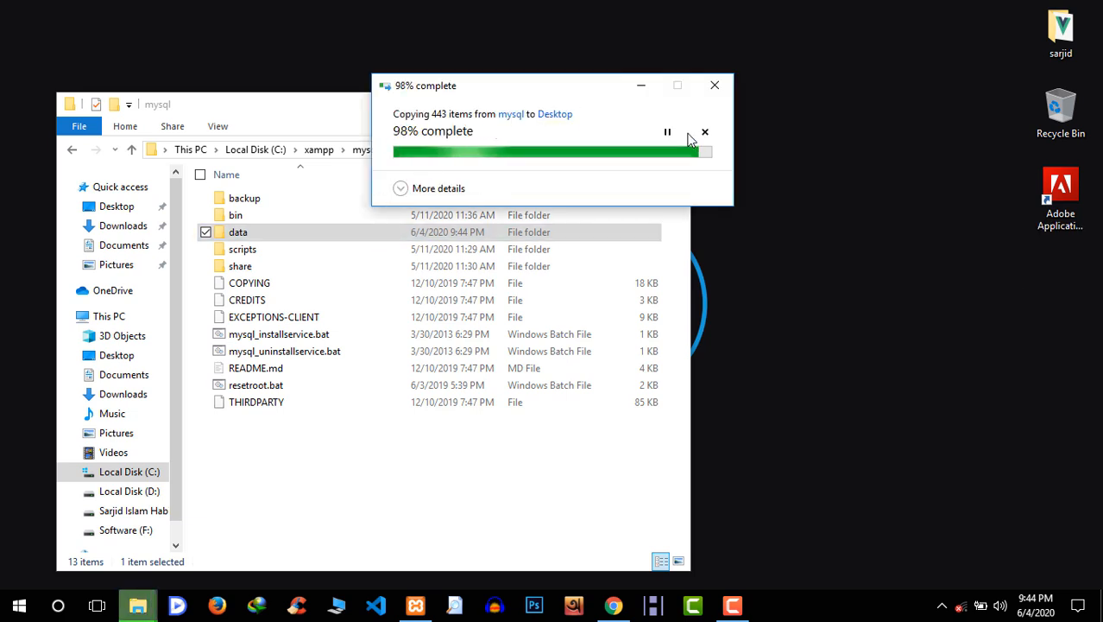
pyautogui.doubleClick(829, 112)
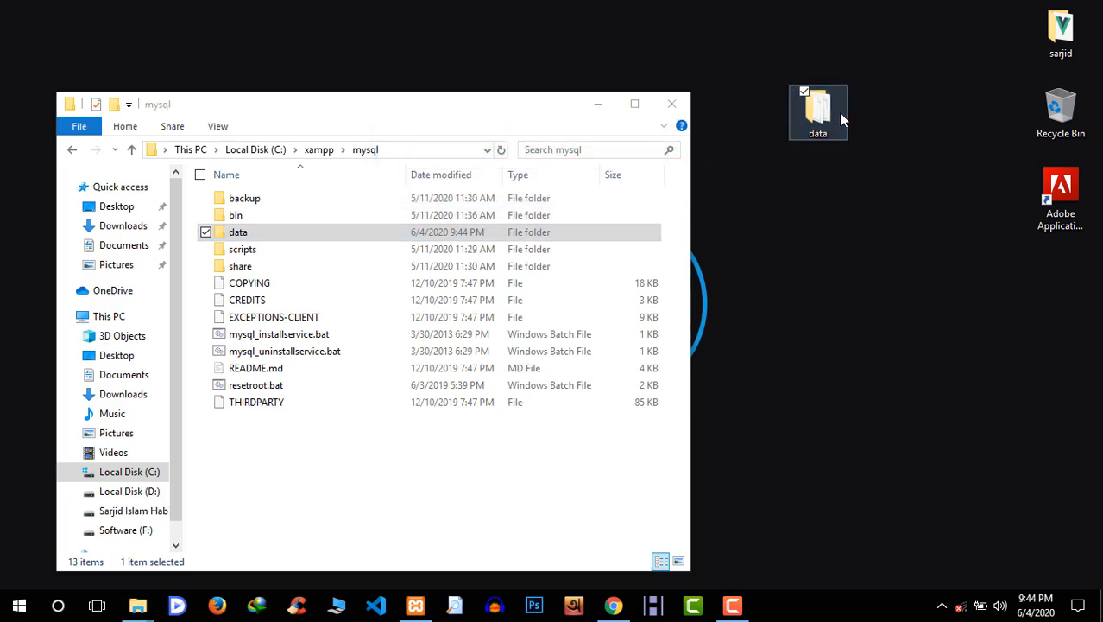
pyautogui.click(624, 14)
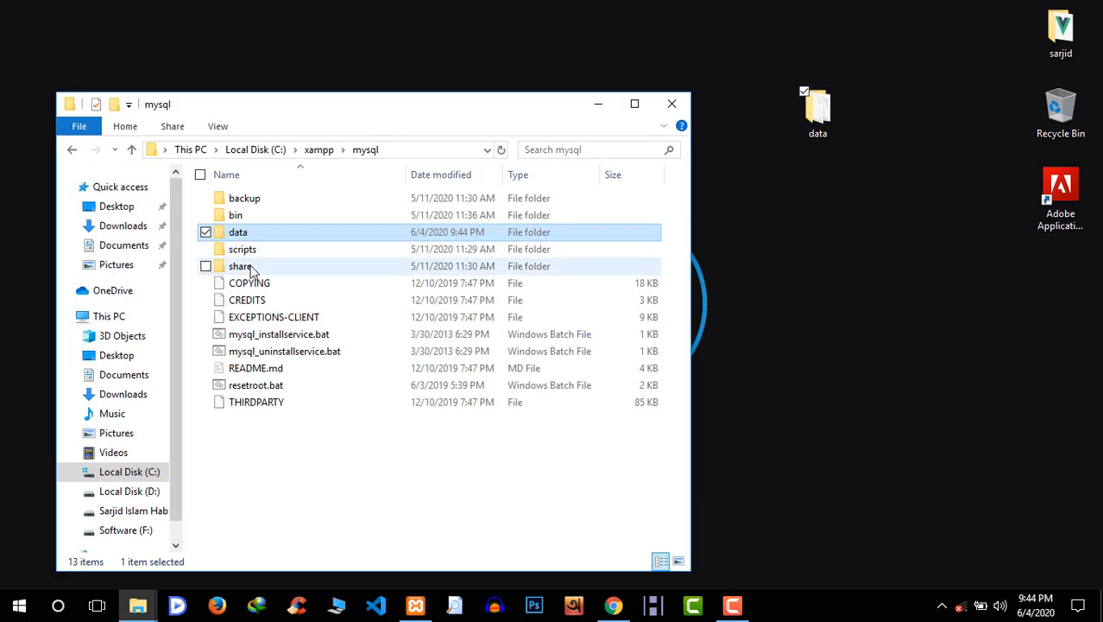
pyautogui.doubleClick(284, 233)
pyautogui.click(131, 150)
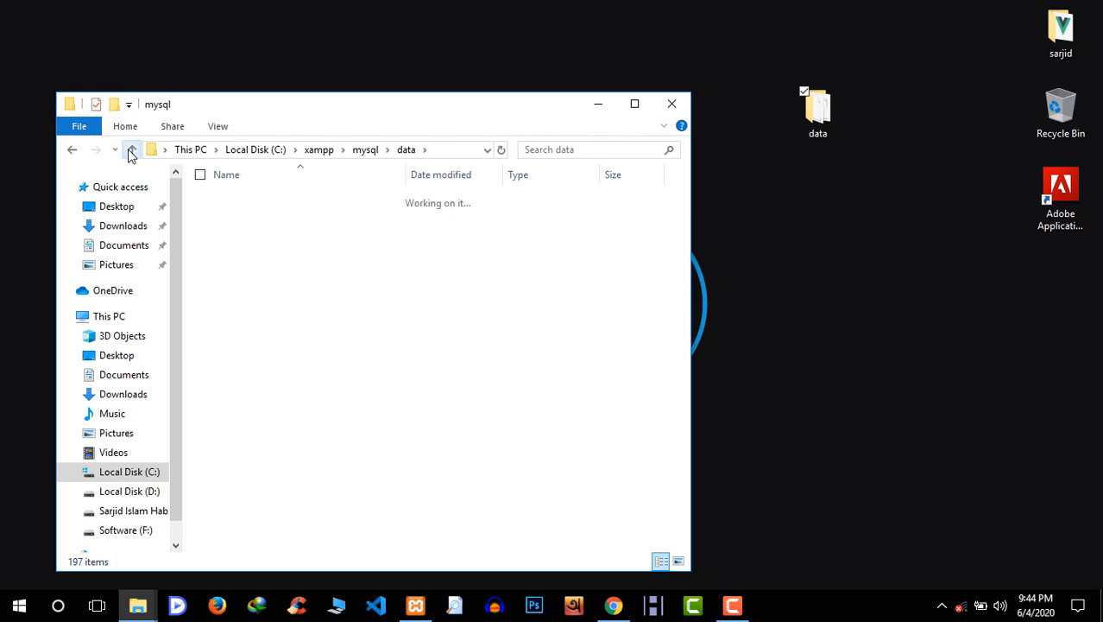
pyautogui.click(635, 104)
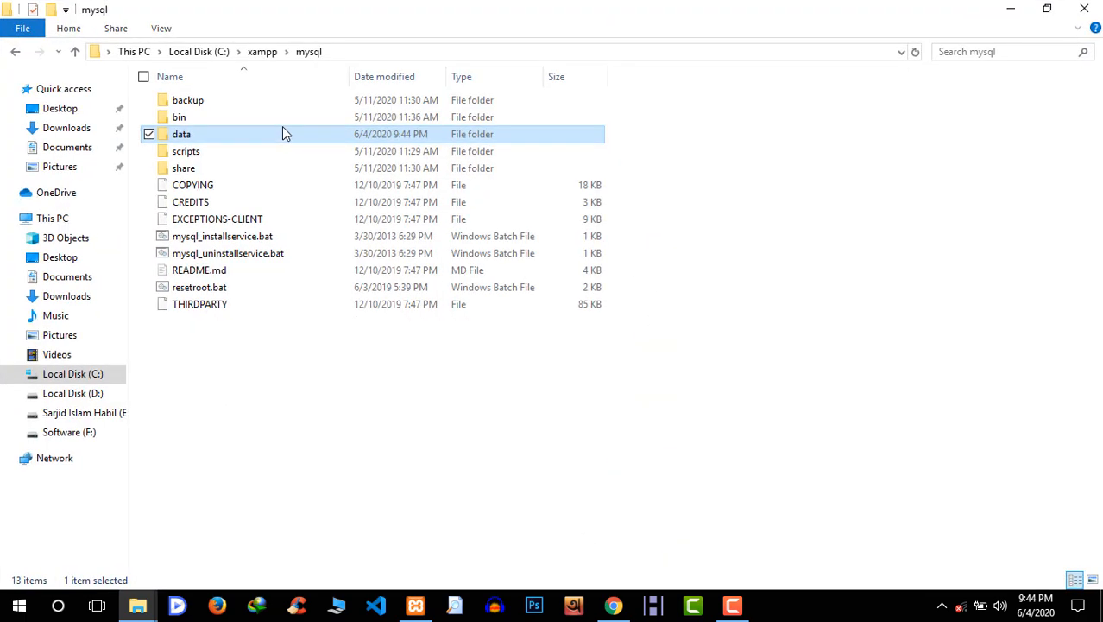
pyautogui.doubleClick(485, 7)
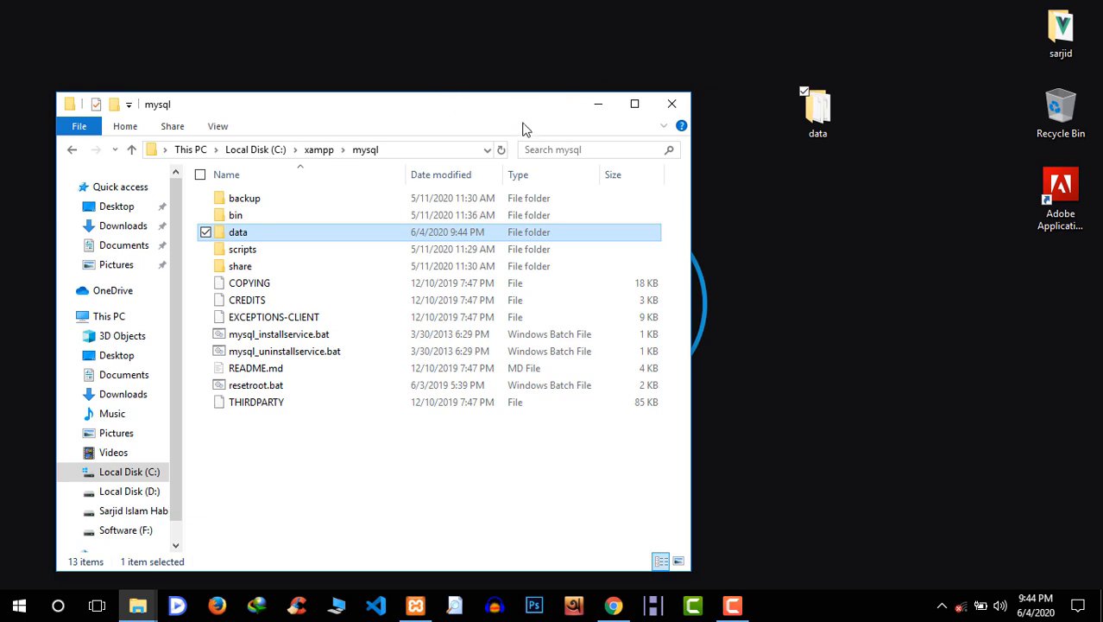
# Copy all items from the mysql backup folder except ib_logfile0, ib_logfile1, ibdata1 and ibtmp1
pyautogui.doubleClick(292, 201)
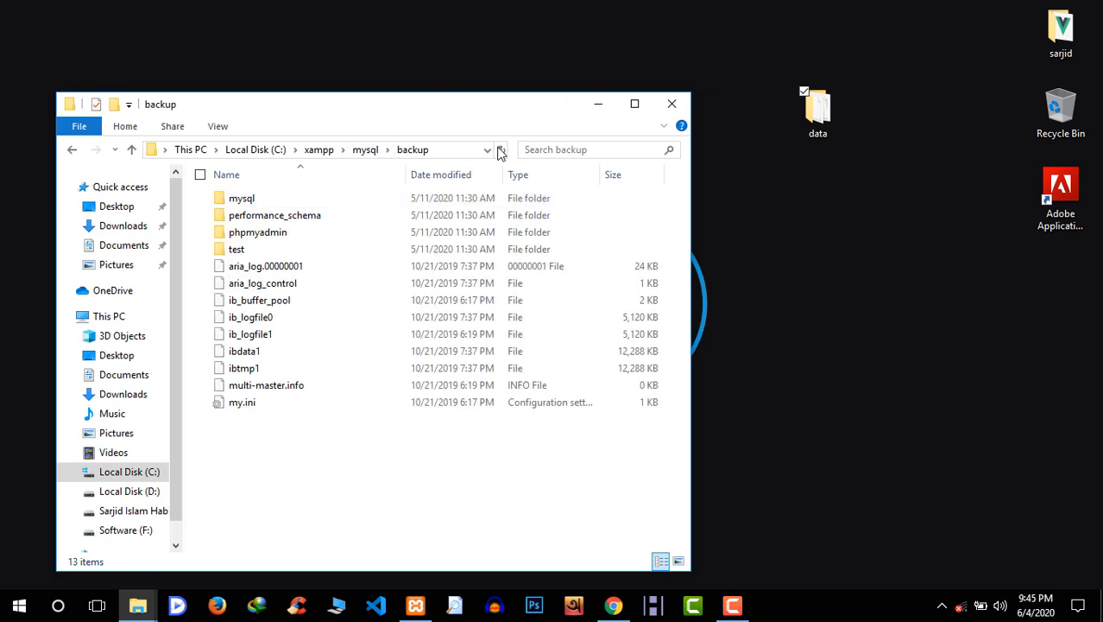
pyautogui.moveTo(475, 104); pyautogui.dragTo(655, 95)
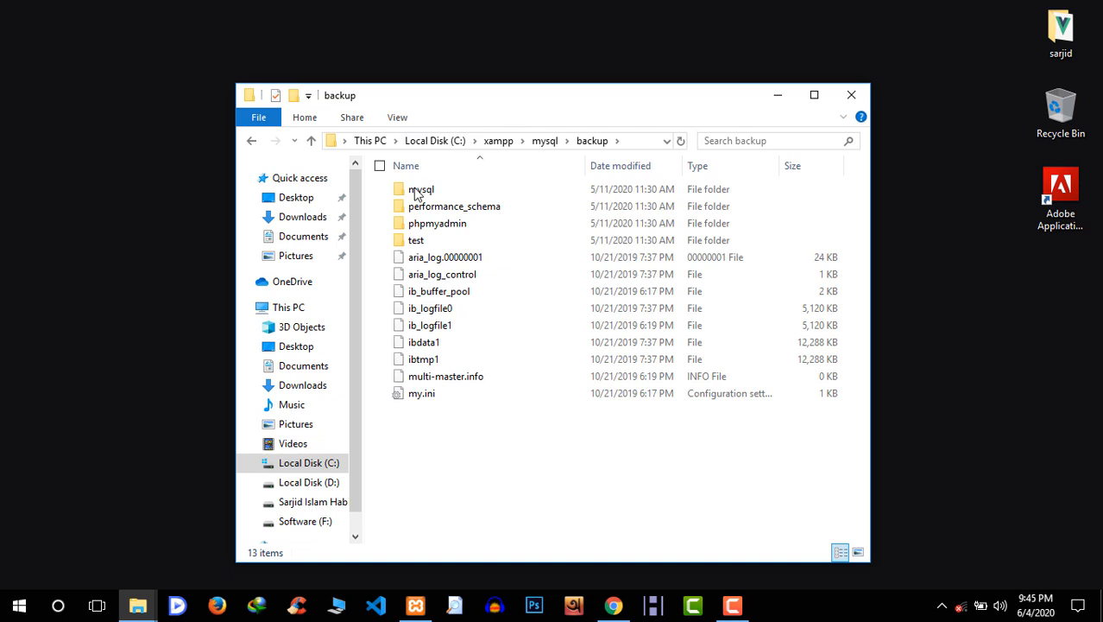
pyautogui.click(386, 190)
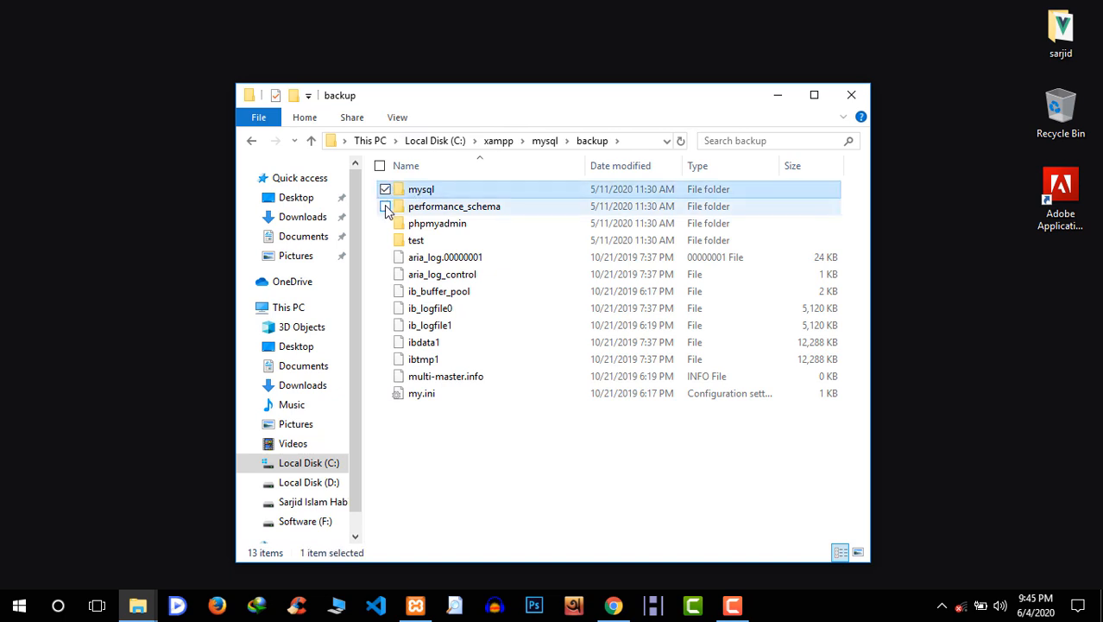
pyautogui.click(385, 207)
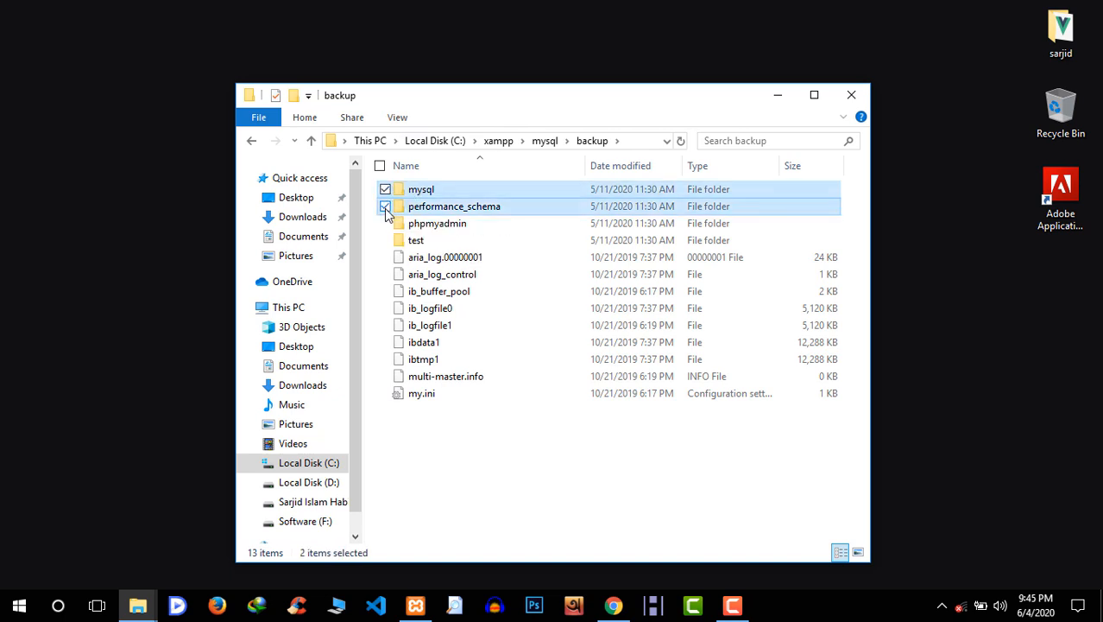
pyautogui.click(385, 224)
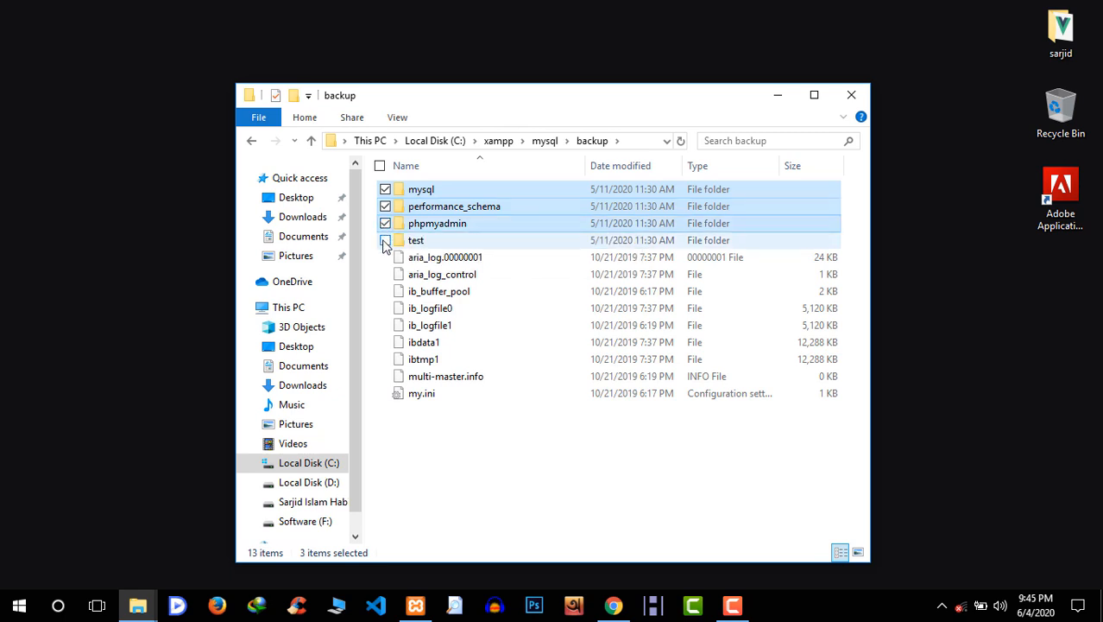
pyautogui.click(385, 241)
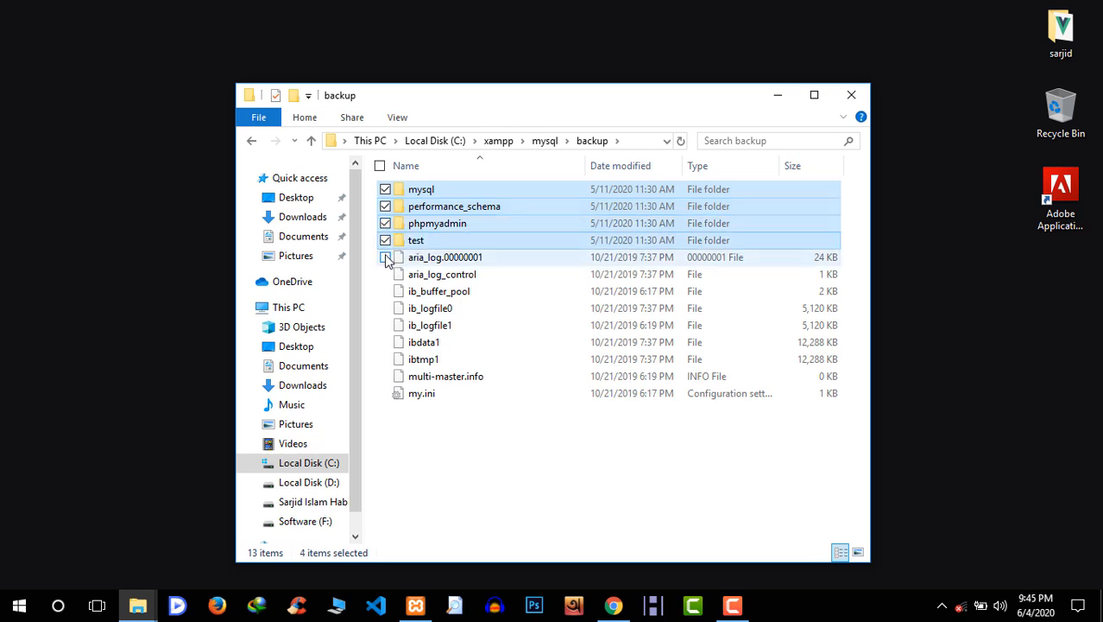
pyautogui.click(385, 257)
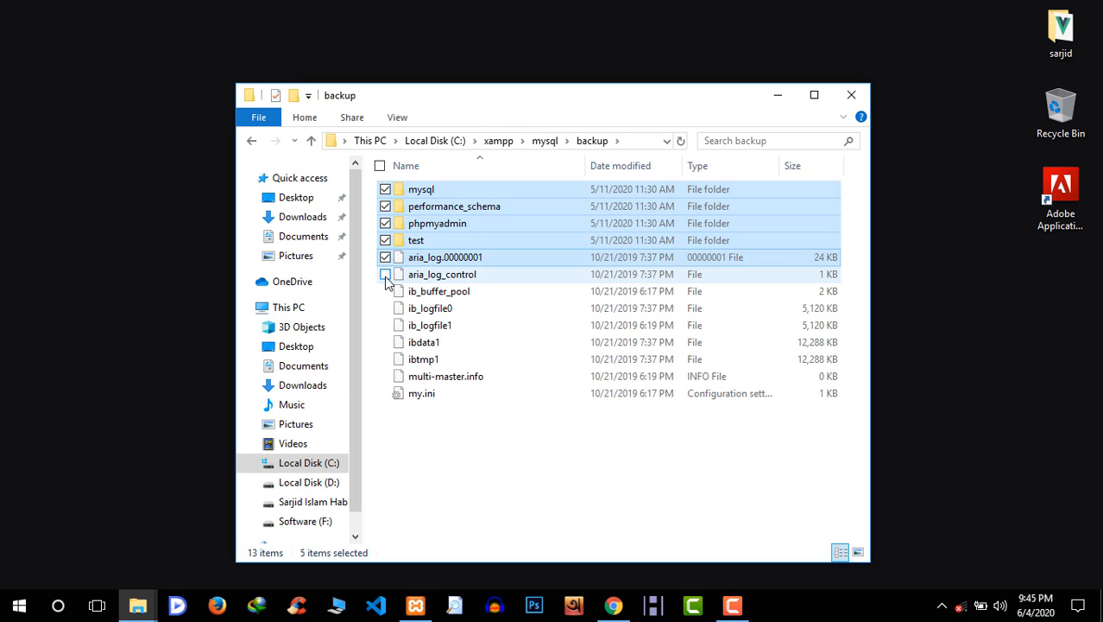
pyautogui.click(386, 276)
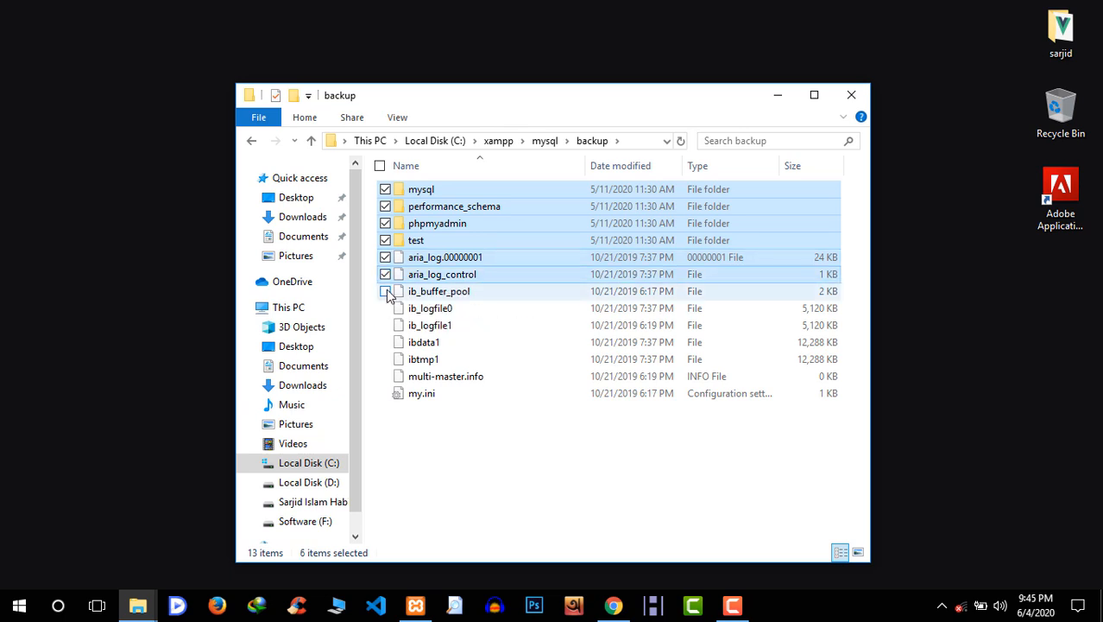
pyautogui.click(386, 293)
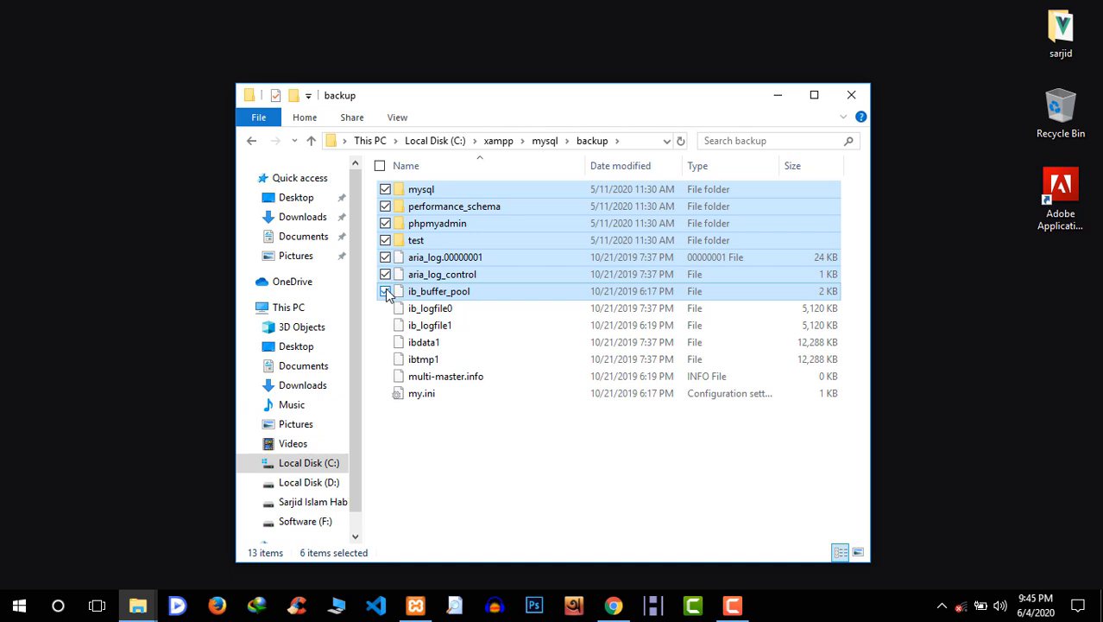
pyautogui.click(386, 378)
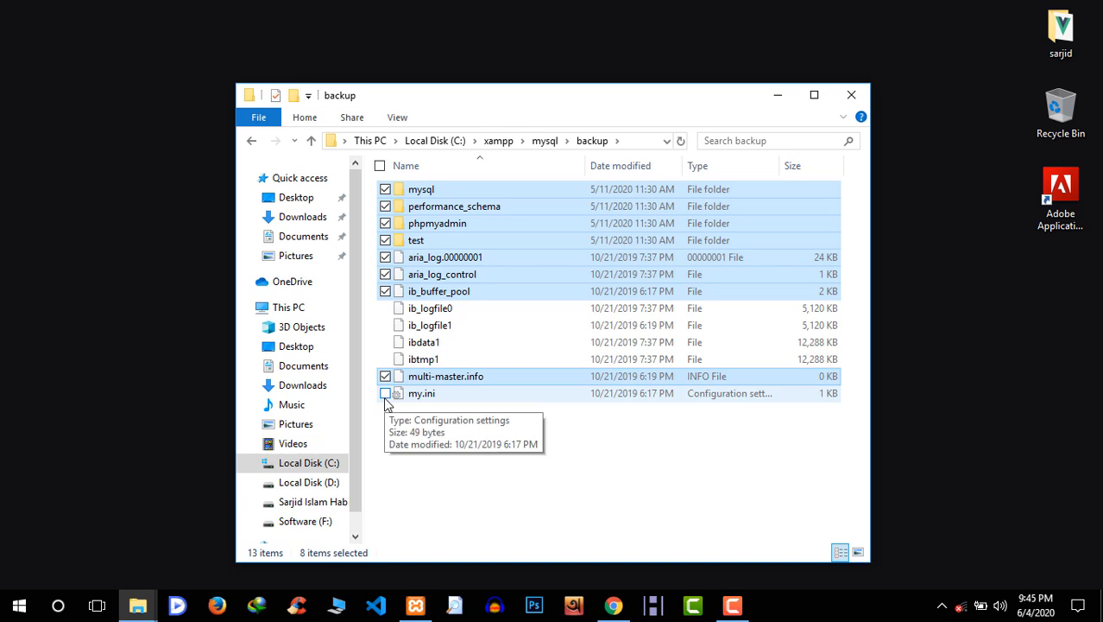
pyautogui.click(386, 394)
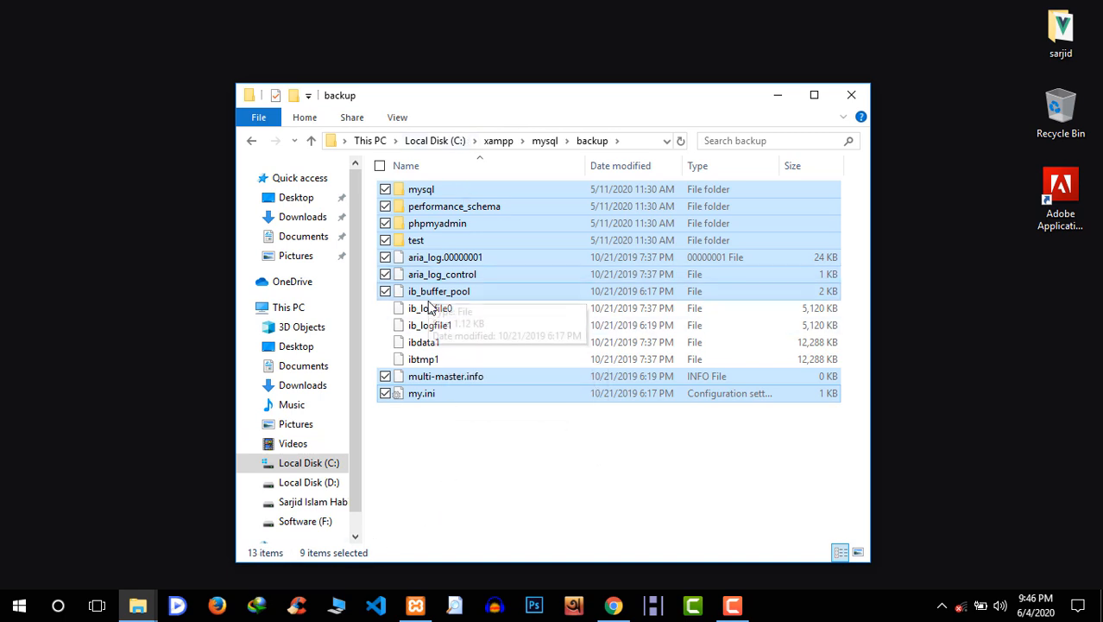
pyautogui.rightClick(497, 225)
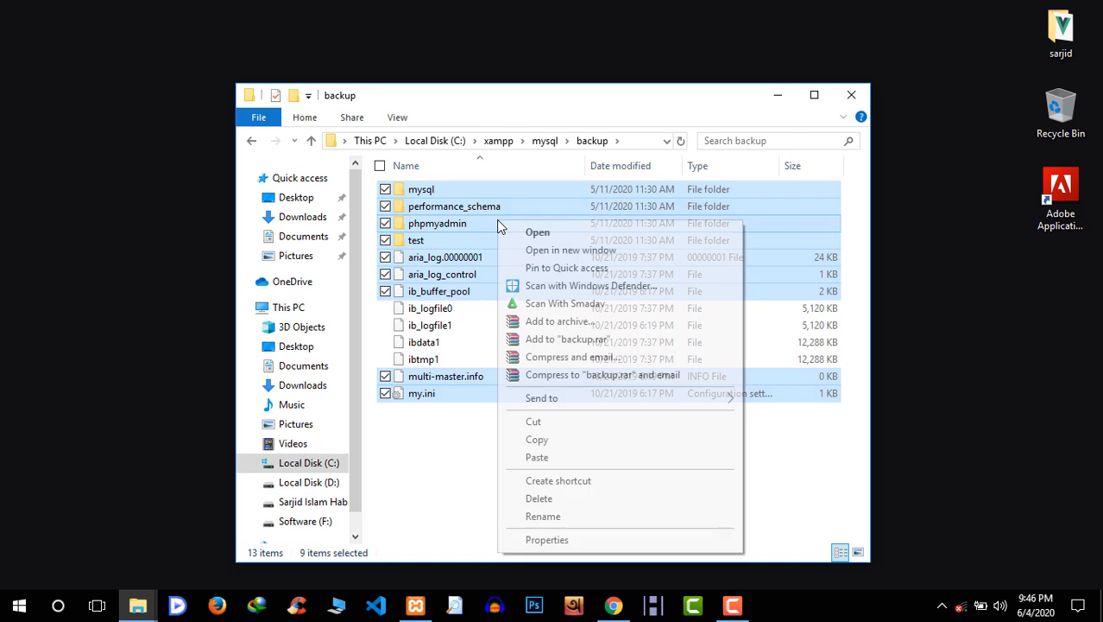
pyautogui.click(557, 440)
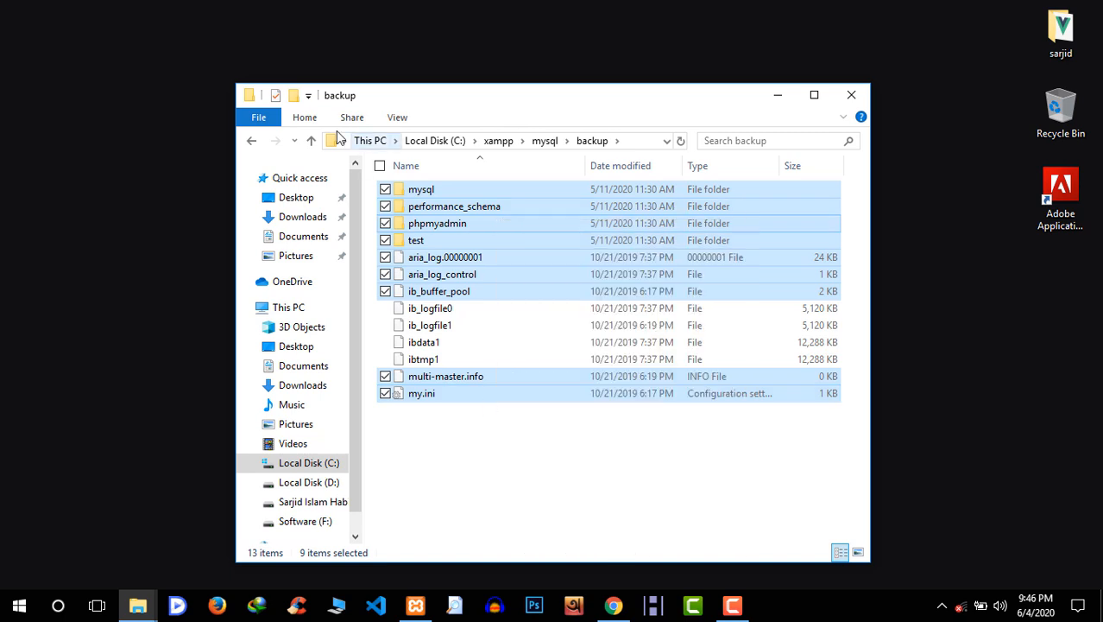
# Paste the copied backup items into C:\xampp\mysql\data, replacing the files that have the same names
pyautogui.click(310, 140)
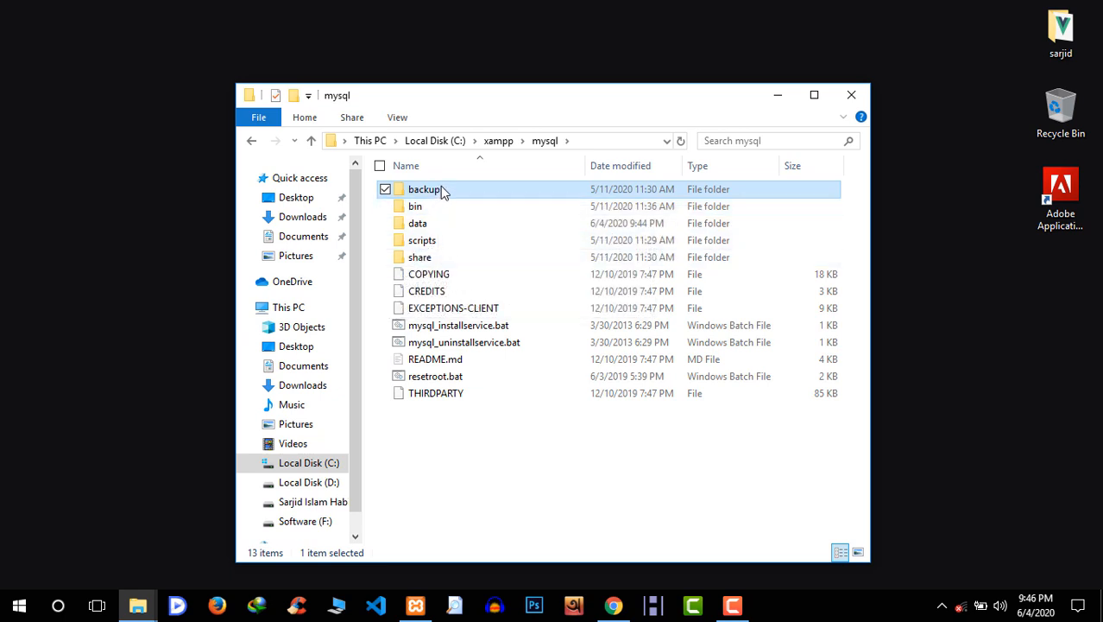
pyautogui.doubleClick(431, 226)
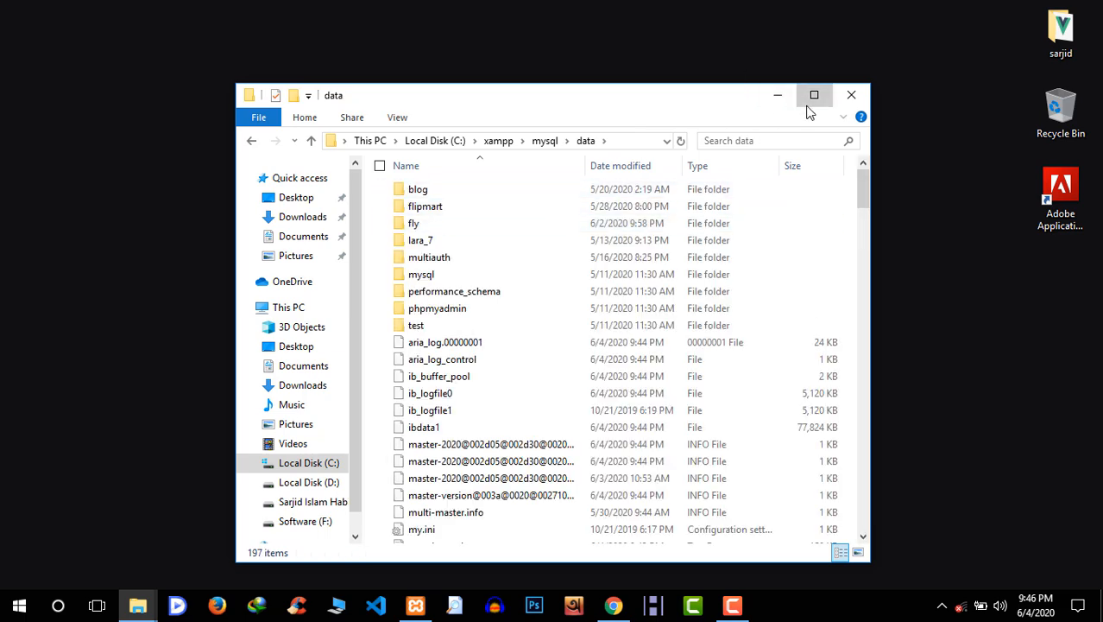
pyautogui.click(813, 94)
pyautogui.rightClick(802, 165)
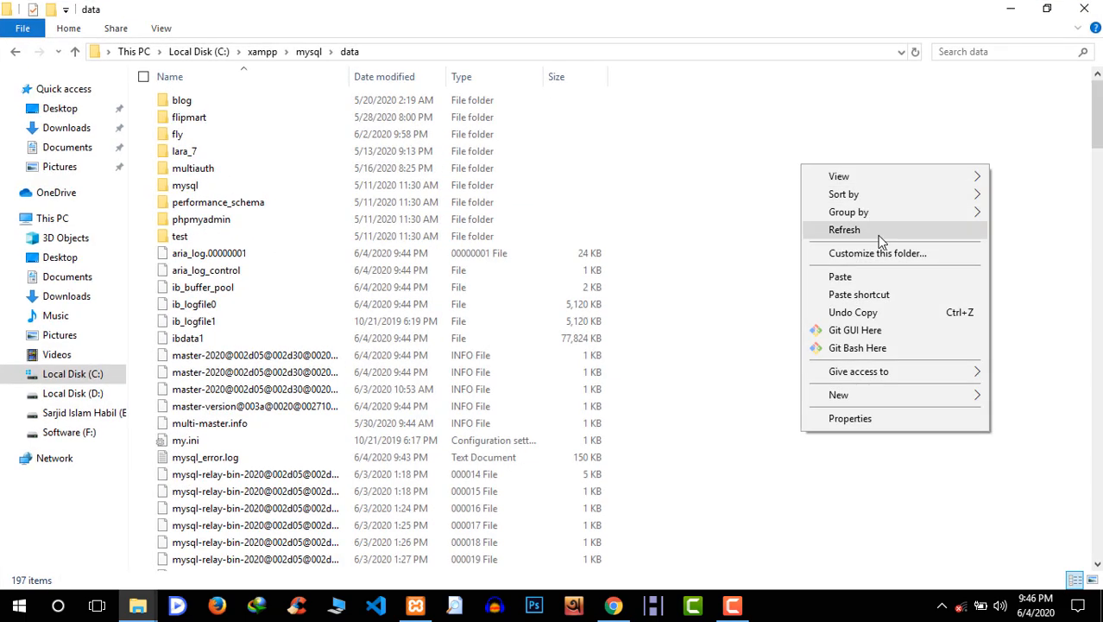
pyautogui.click(883, 280)
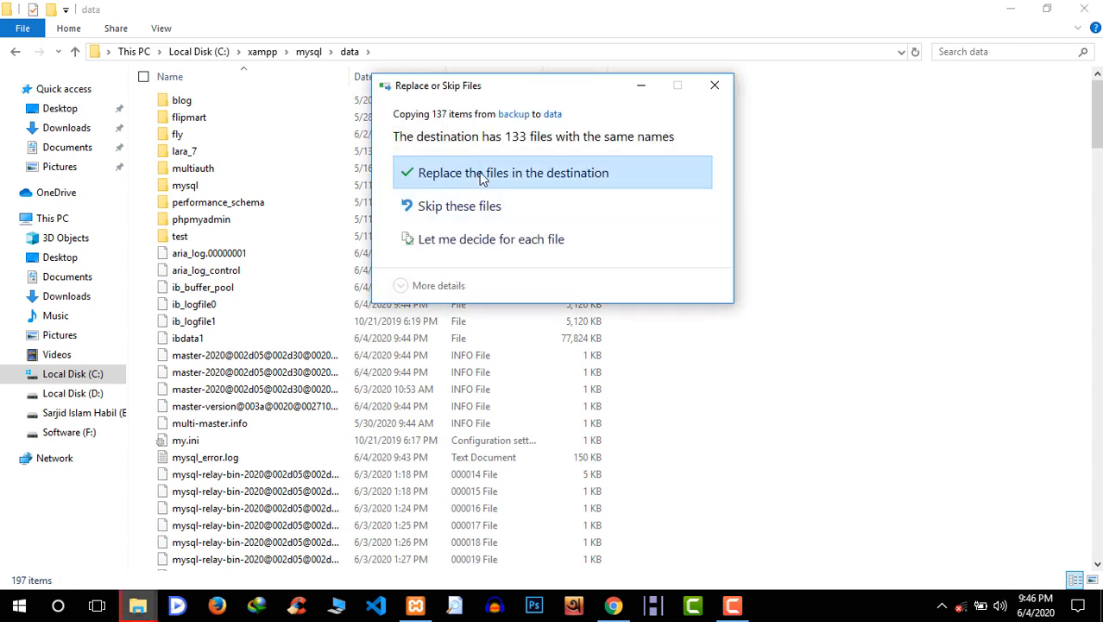
pyautogui.click(580, 176)
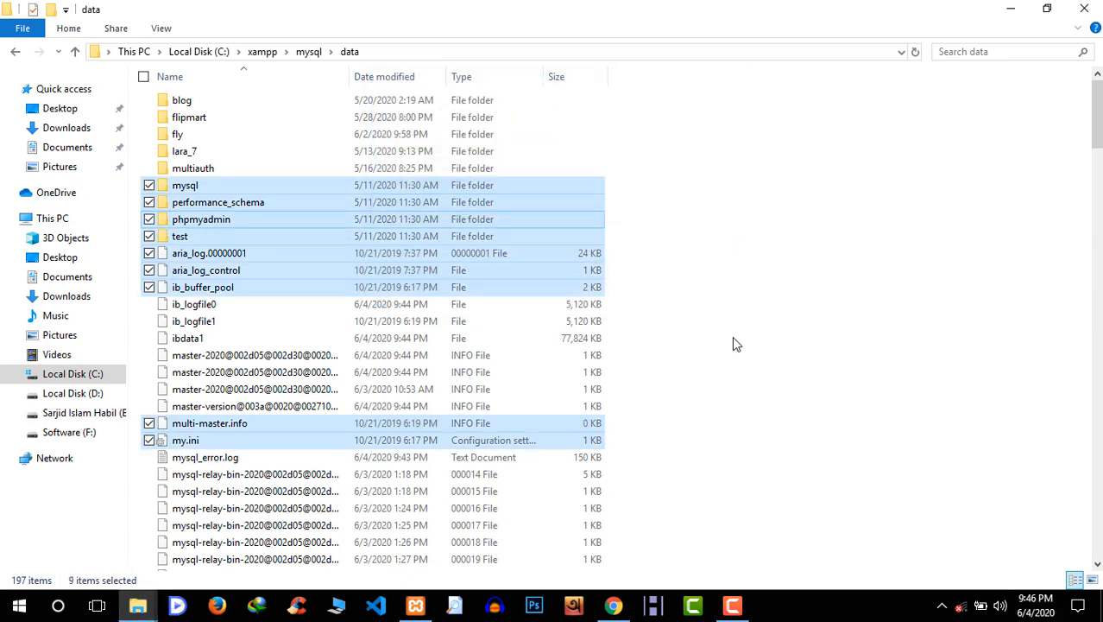
# Switch to Chrome and check the connection errors on the localhost/ecommerce and localhost/phpmyadmin pages
pyautogui.click(613, 604)
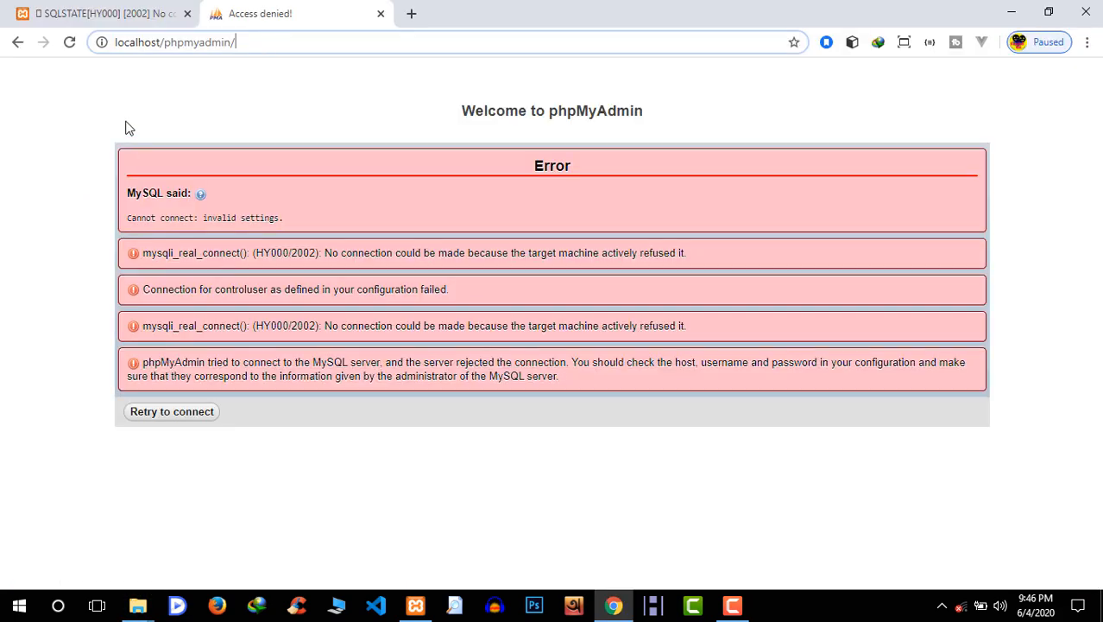
pyautogui.click(93, 9)
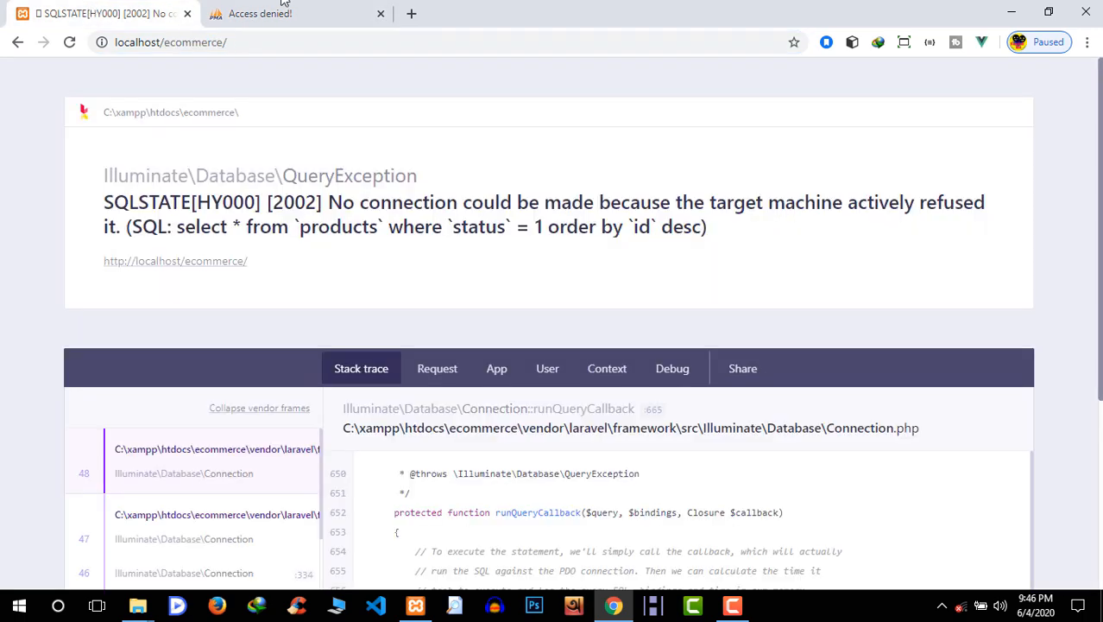
pyautogui.click(290, 9)
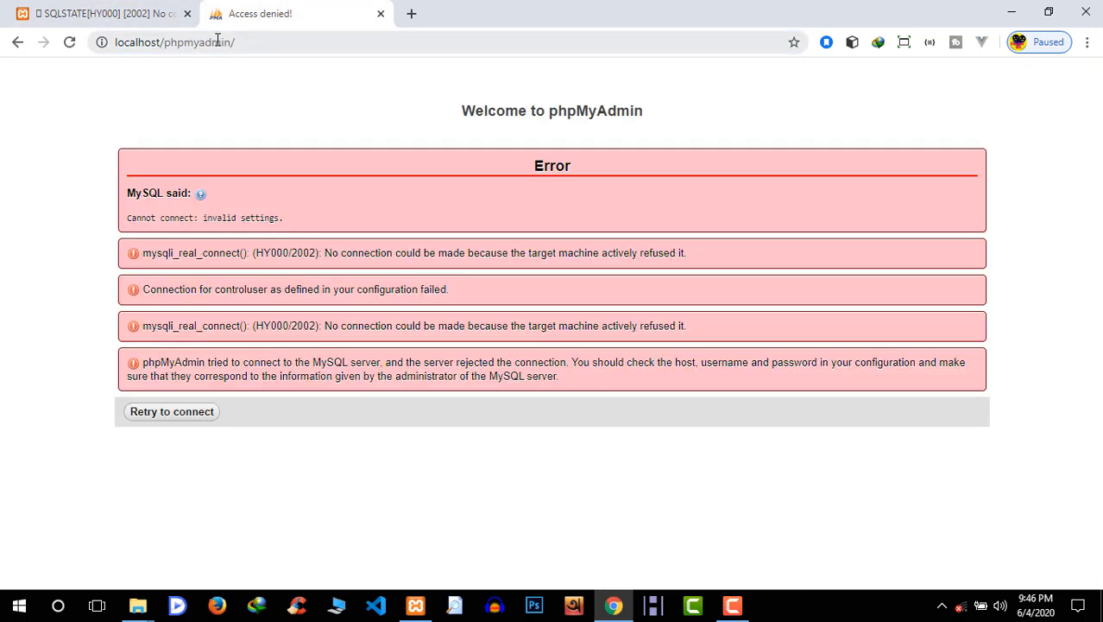
pyautogui.click(264, 36)
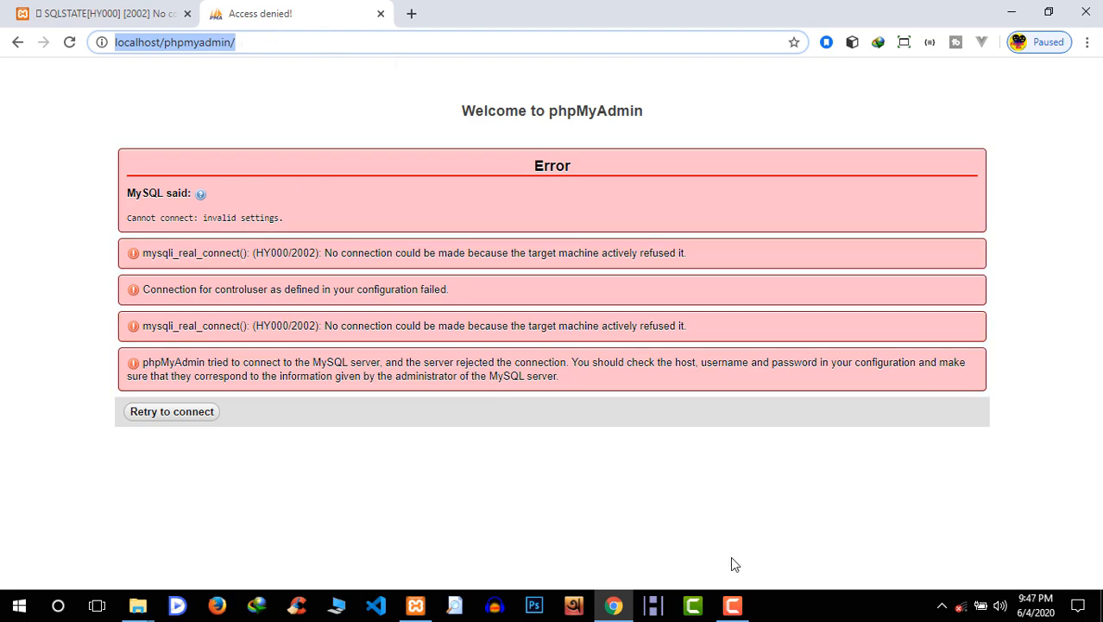
# Start the MySQL module in the XAMPP Control Panel and reload localhost/phpmyadmin in Chrome
pyautogui.click(413, 604)
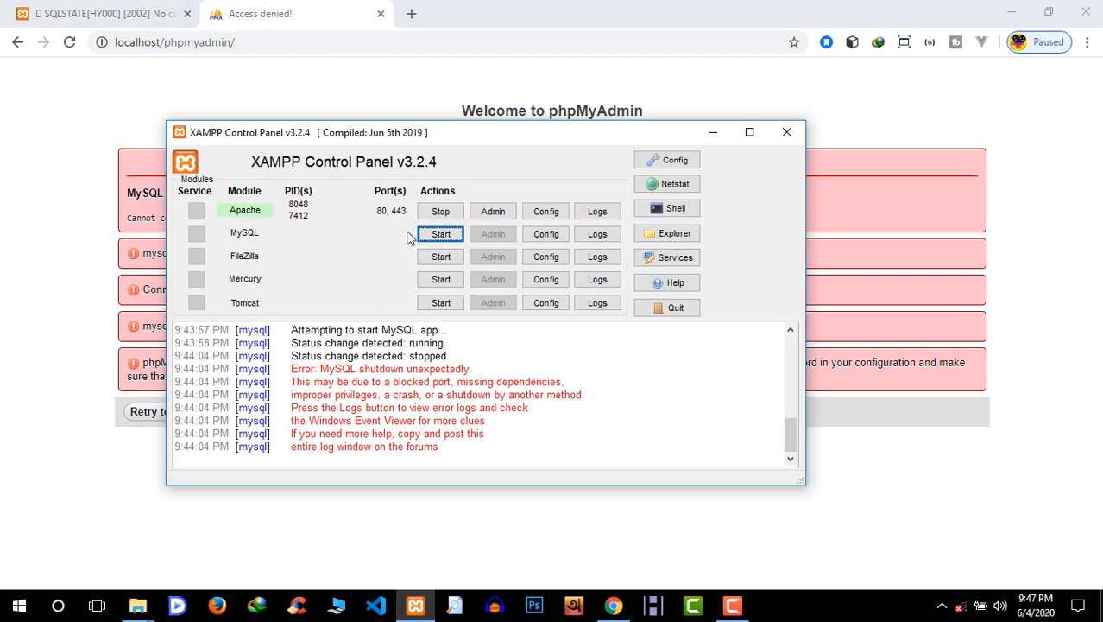
pyautogui.click(434, 237)
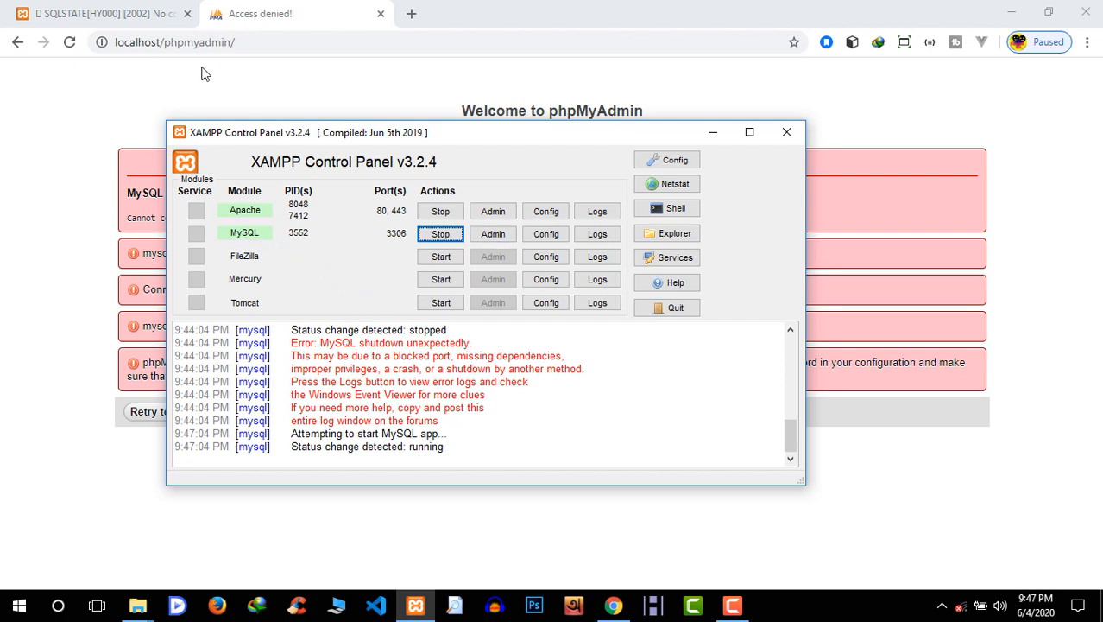
pyautogui.click(69, 41)
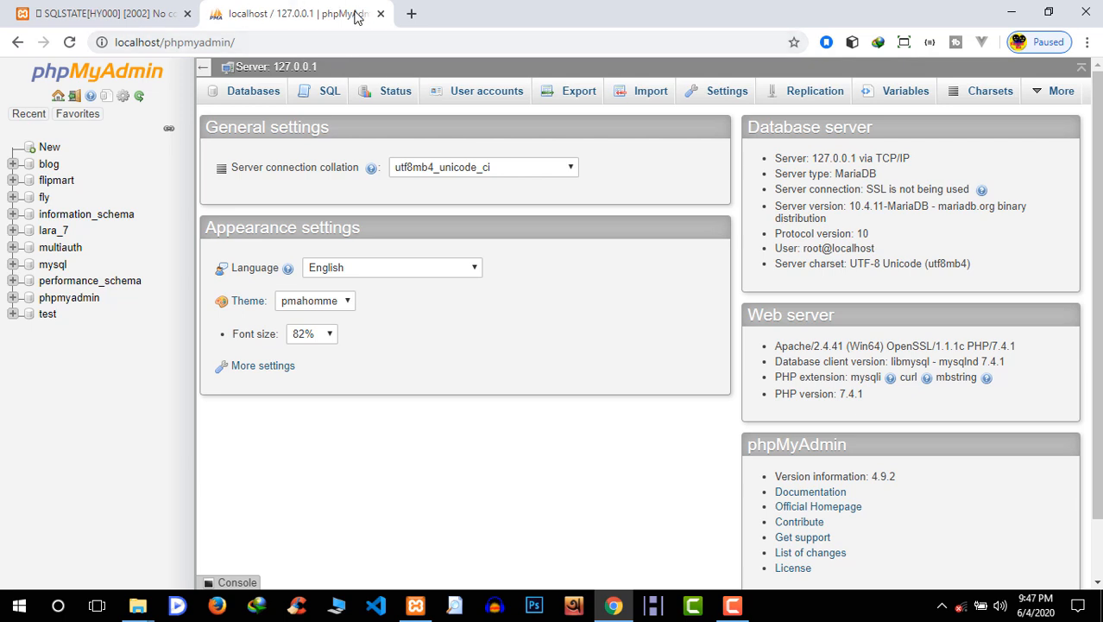
# Expand and collapse databases such as fly and lara_7 in the phpMyAdmin tree to check their tables
pyautogui.click(12, 180)
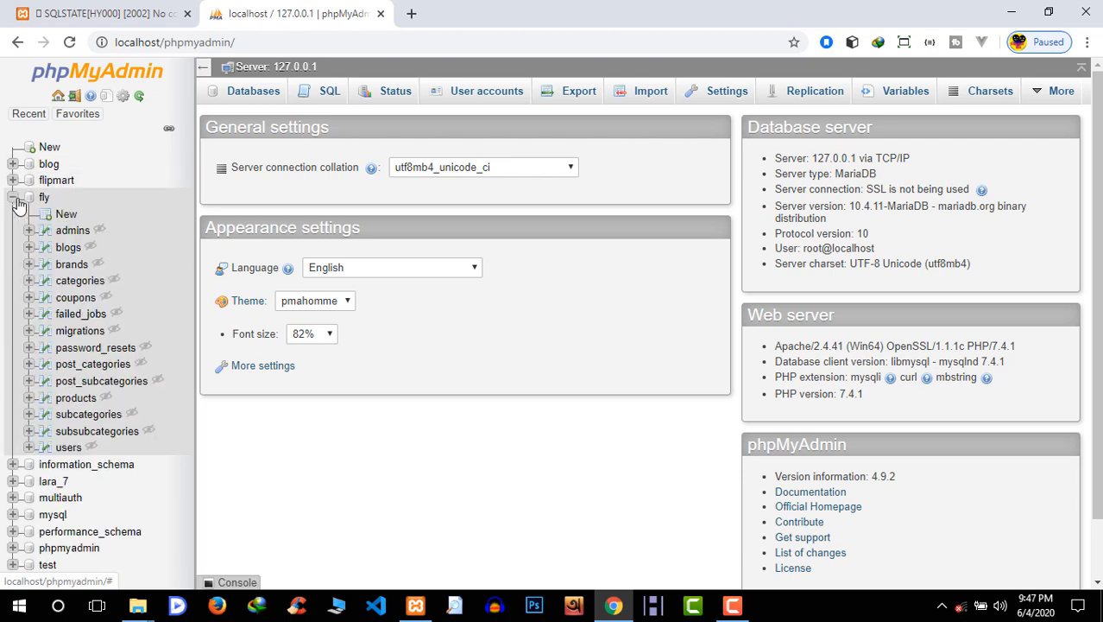
pyautogui.click(12, 198)
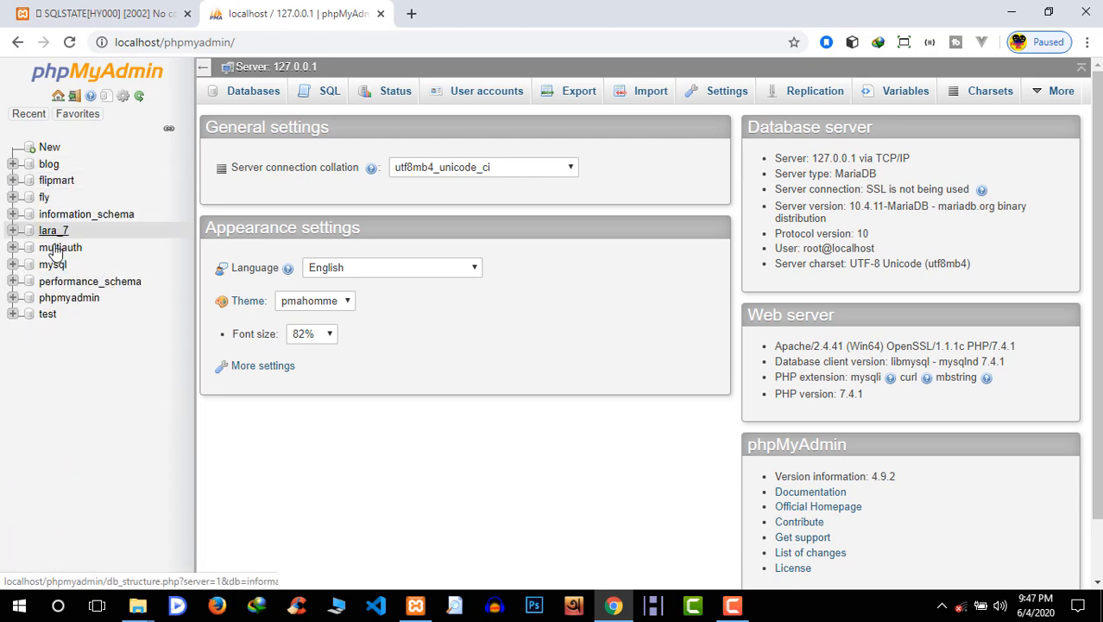
pyautogui.click(12, 231)
pyautogui.click(12, 230)
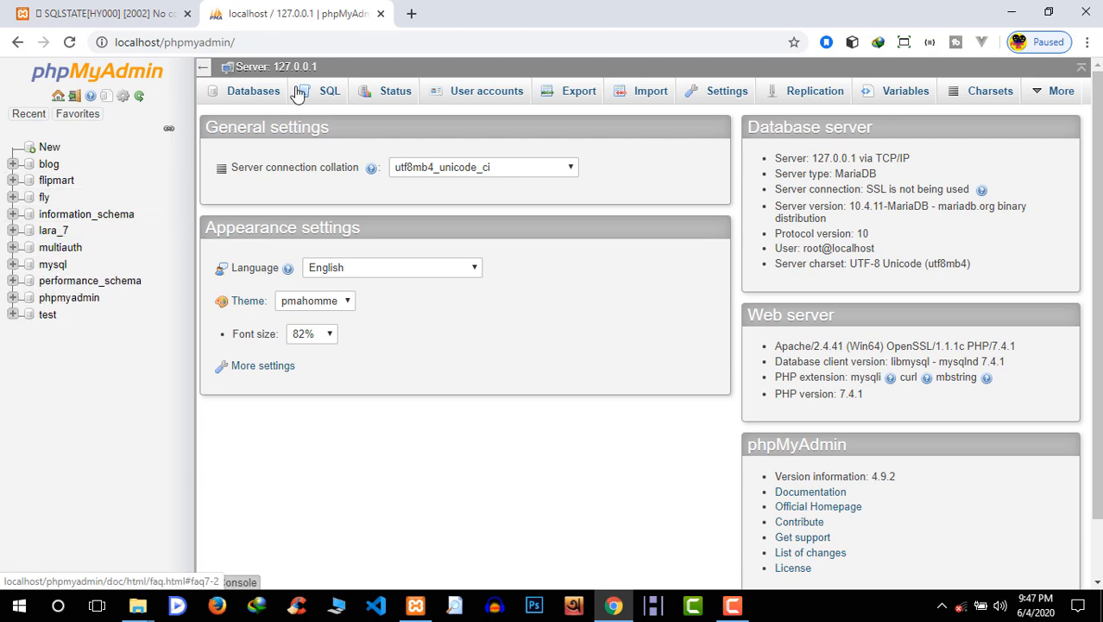
# Review the latest MySQL start entries in the XAMPP Control Panel log and minimize the panel
pyautogui.click(415, 606)
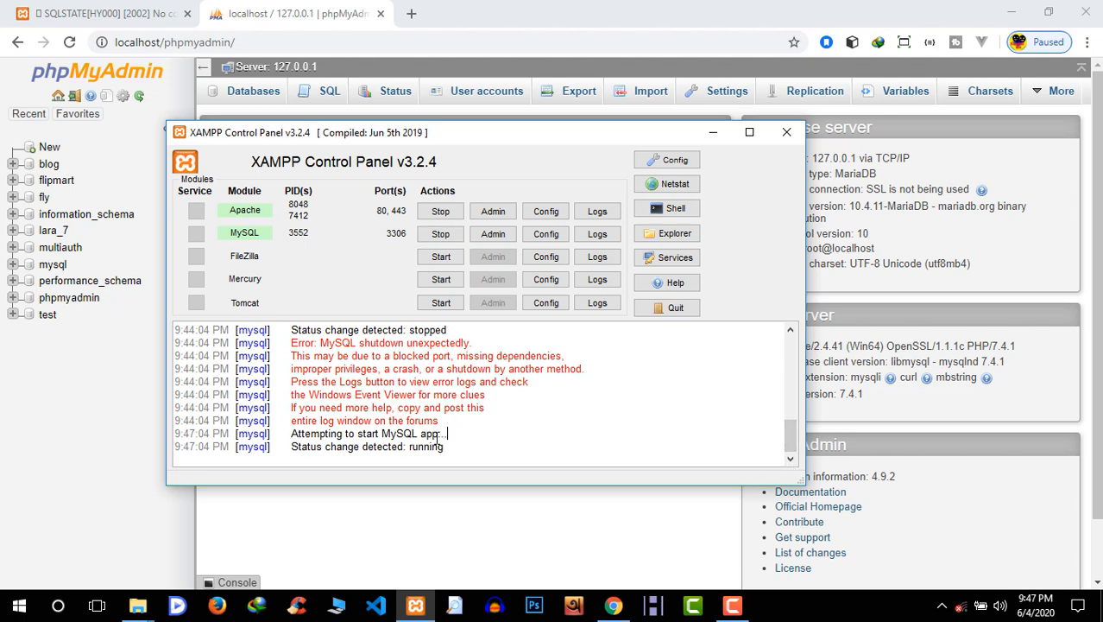
pyautogui.moveTo(449, 433); pyautogui.dragTo(366, 433)
pyautogui.click(456, 440)
pyautogui.moveTo(455, 441); pyautogui.dragTo(407, 446)
pyautogui.click(478, 448)
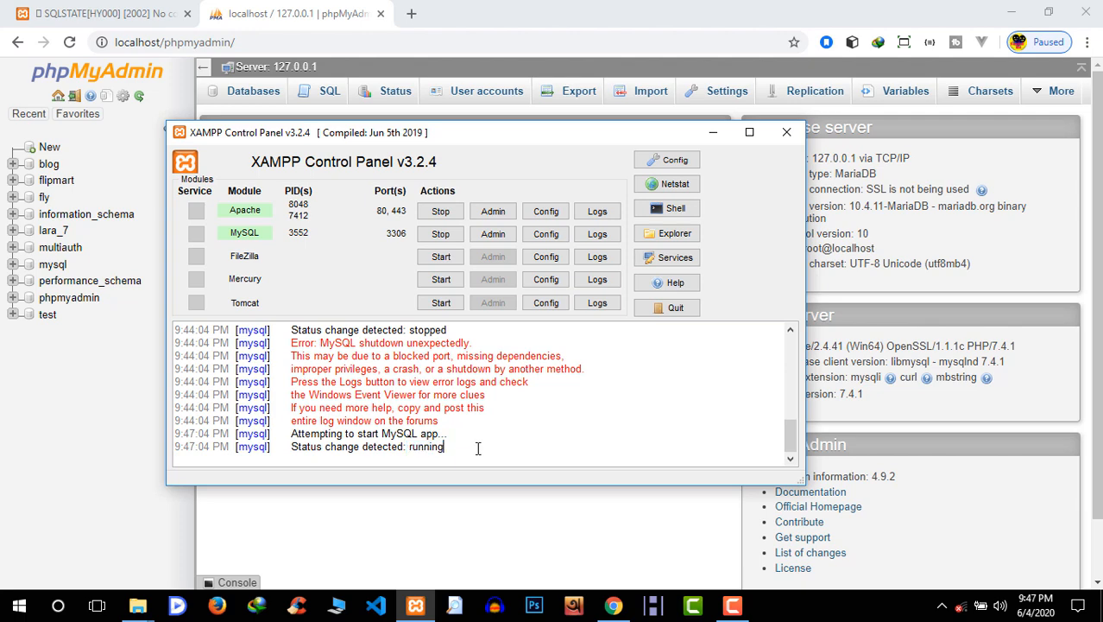
pyautogui.click(714, 131)
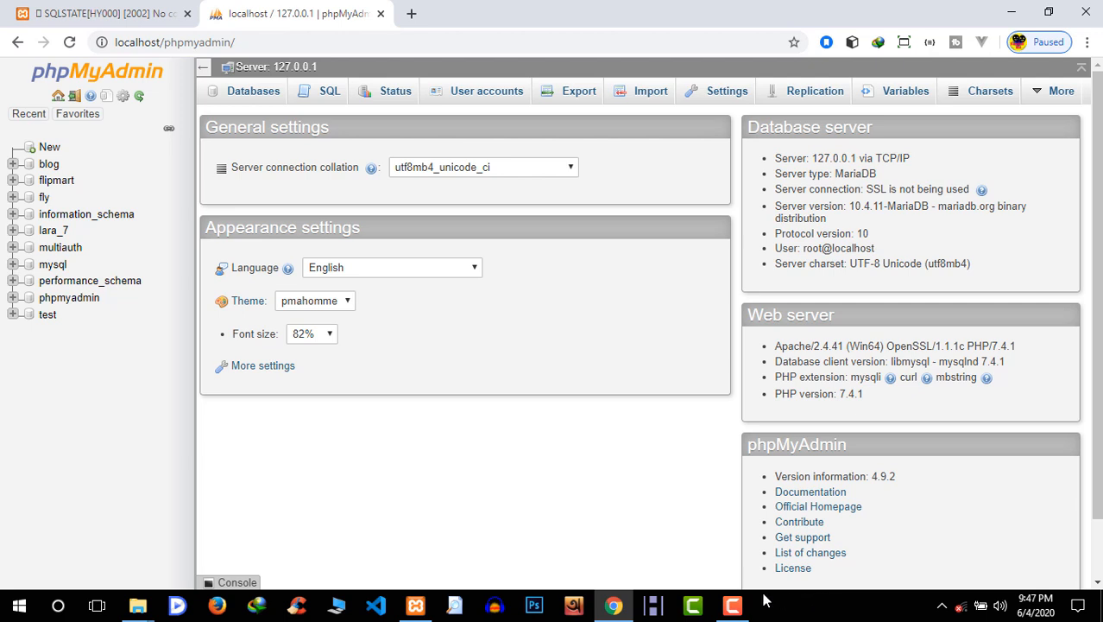